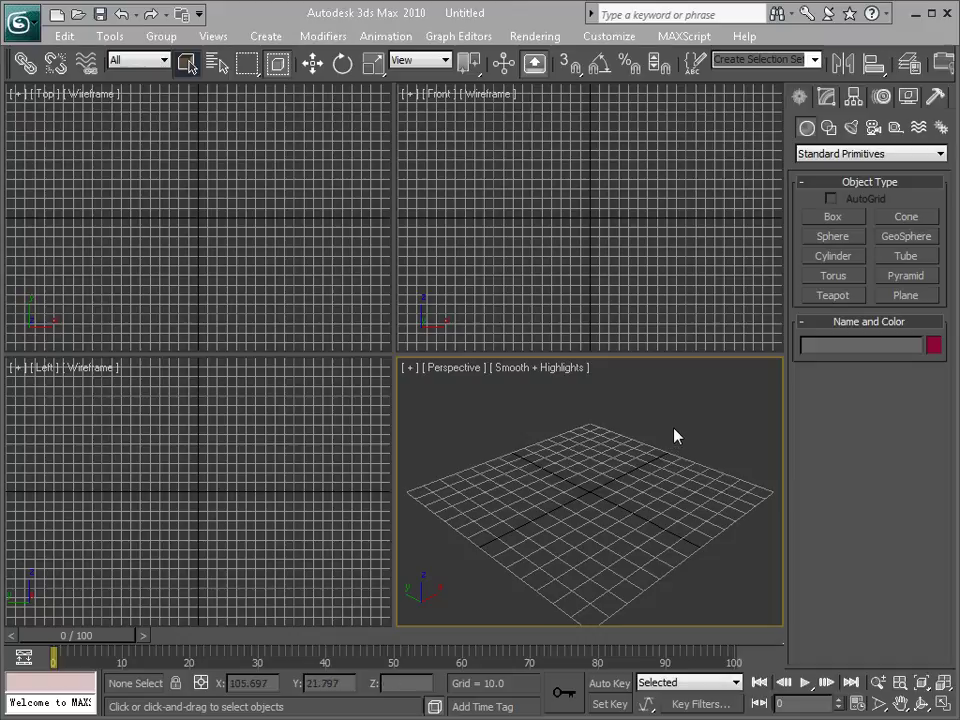
Step: Show the spline shape types, hide the grid in the Top viewport, and maximize that viewport
left_click(828, 128)
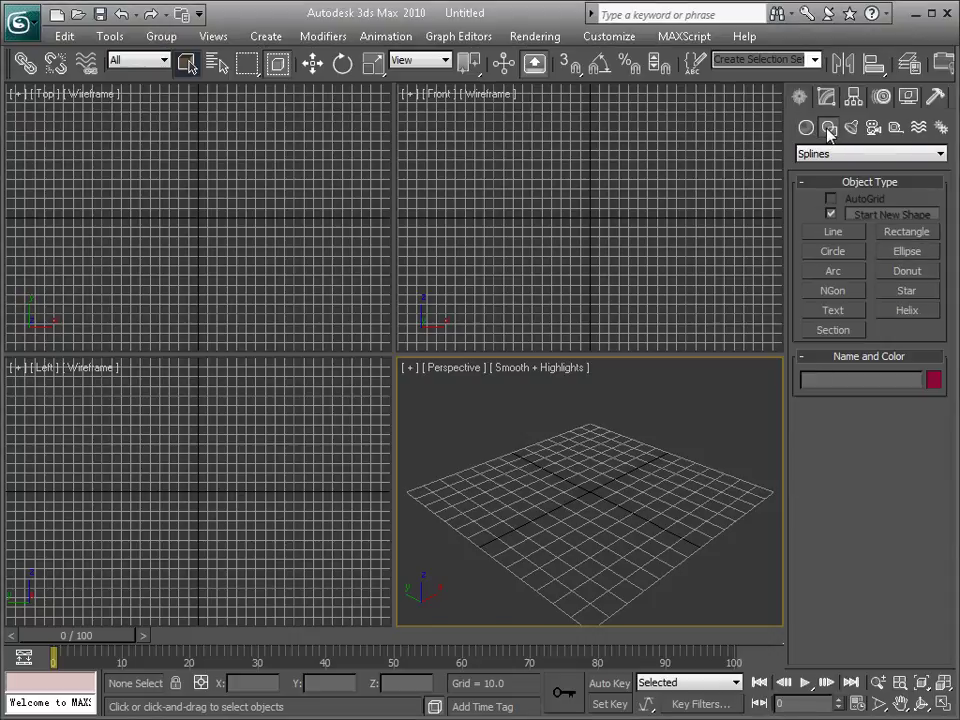
left_click(55, 108)
key("g")
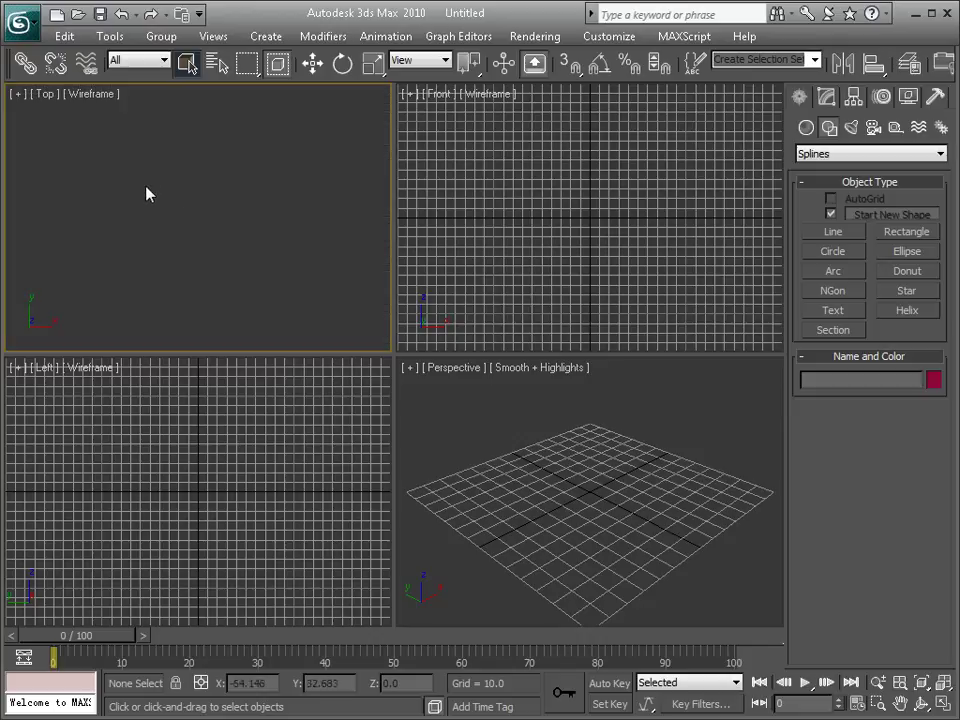
key("alt+w")
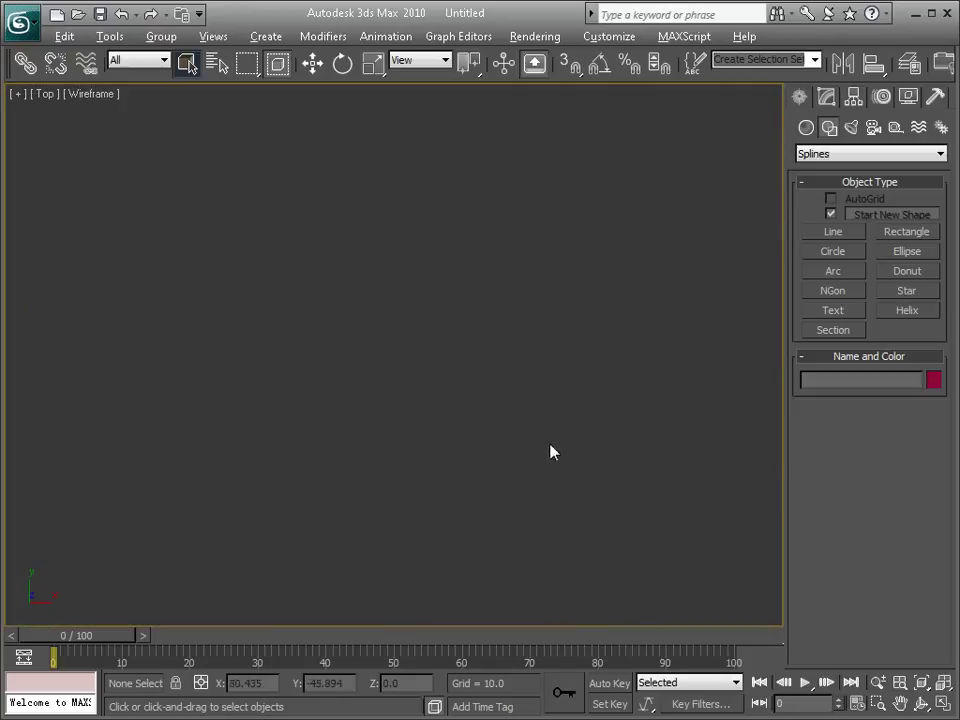
Step: Draw one large circle and four smaller circles overlapping its edge, the lower-left one about 32 units in radius
left_click(833, 251)
left_click_drag(405, 362, 583, 222)
left_click_drag(529, 482, 598, 445)
left_click_drag(276, 468, 326, 430)
left_click_drag(261, 266, 312, 222)
left_click(313, 64)
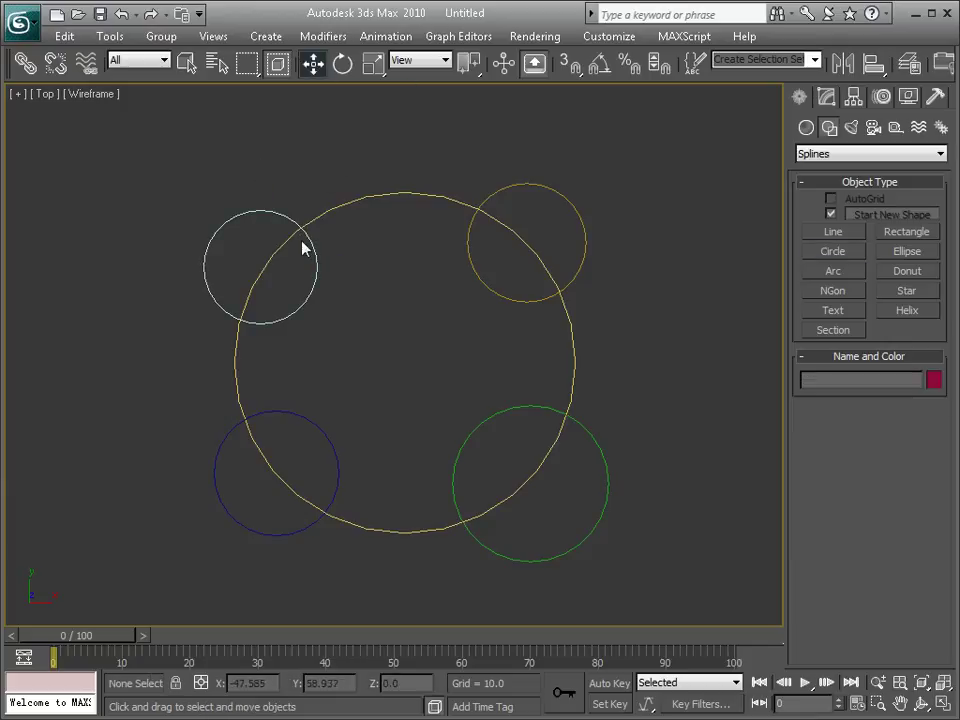
Step: Select the circles one at a time to check whether they are separate objects, and inspect the lower-left circle's modifier stack
left_click(218, 467)
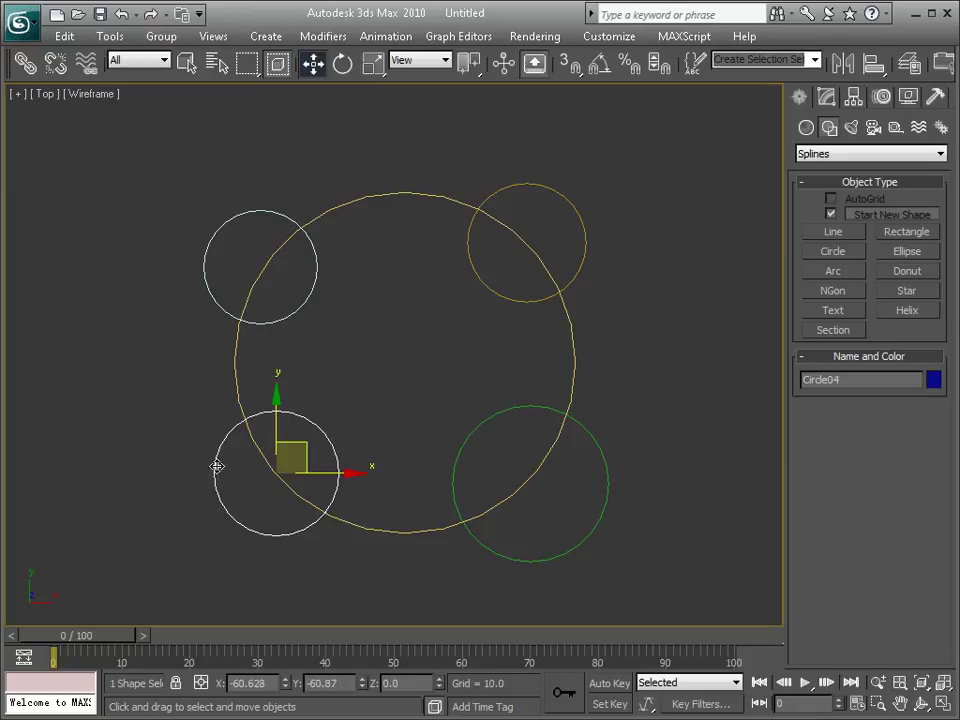
left_click(669, 311)
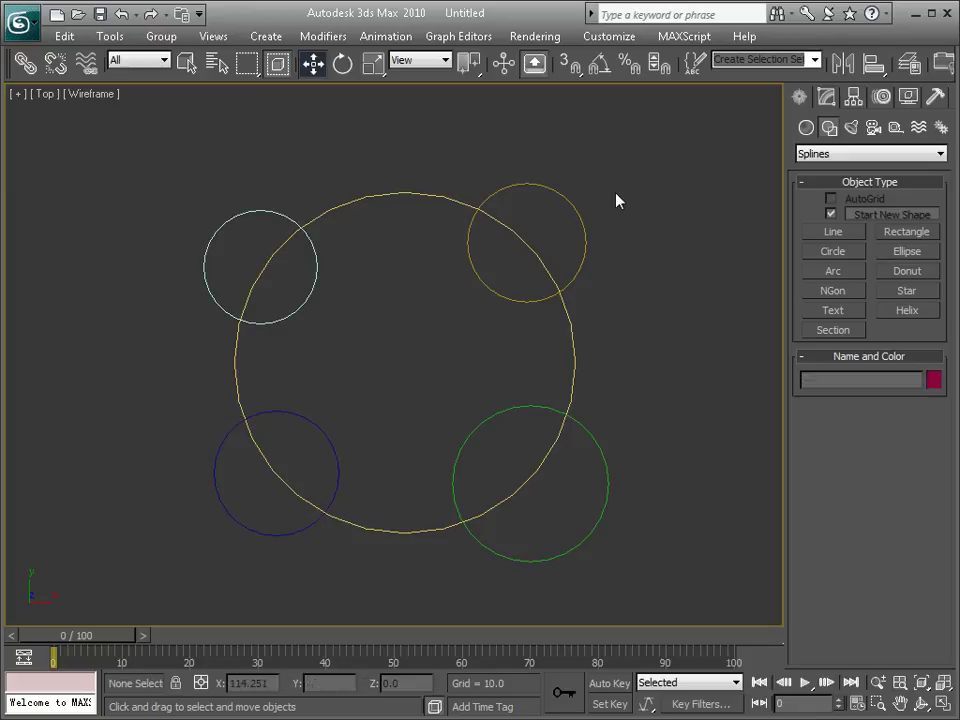
left_click(572, 326)
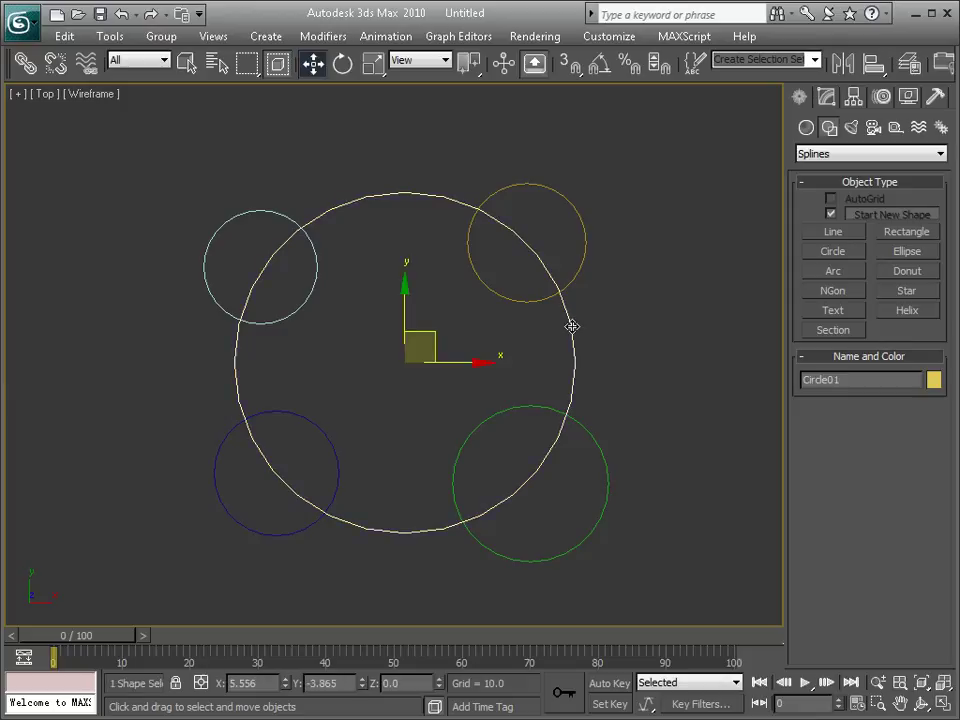
left_click(562, 192)
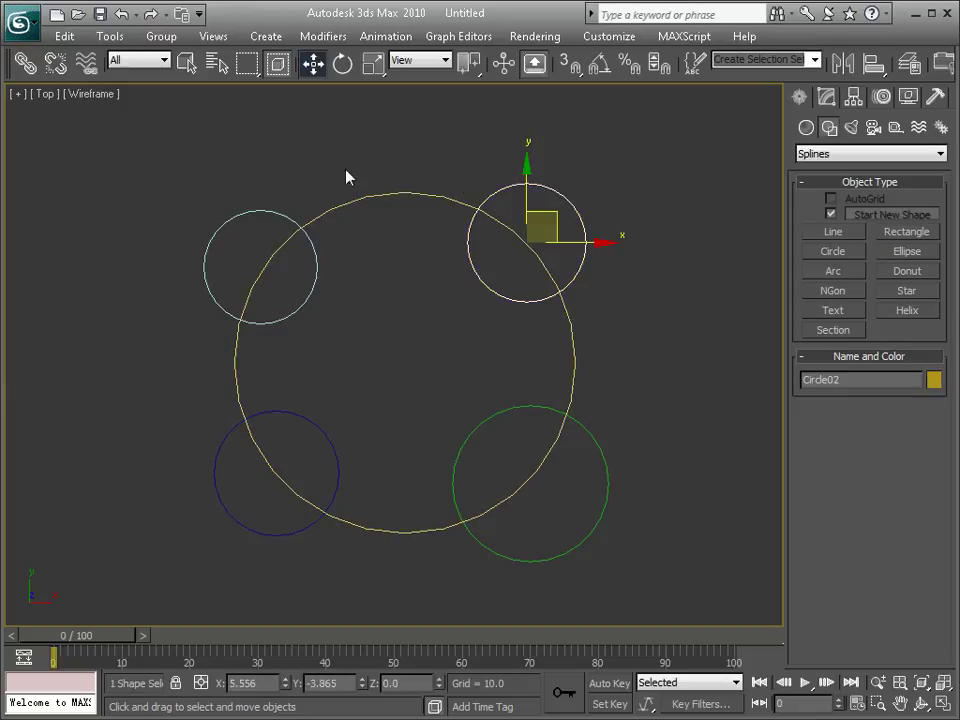
left_click(244, 214)
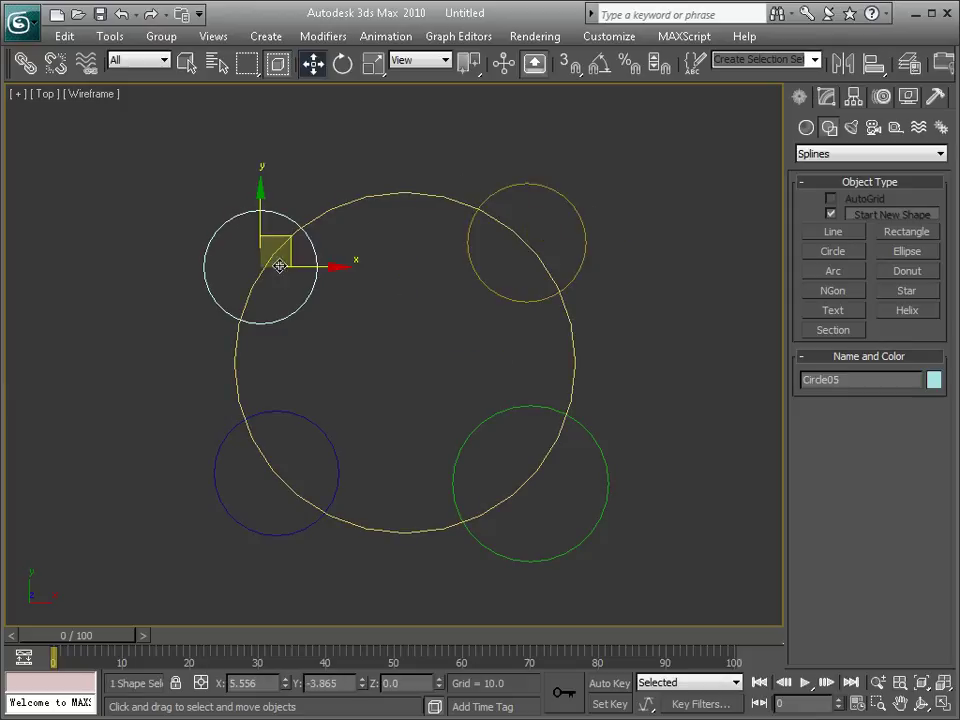
left_click(609, 489)
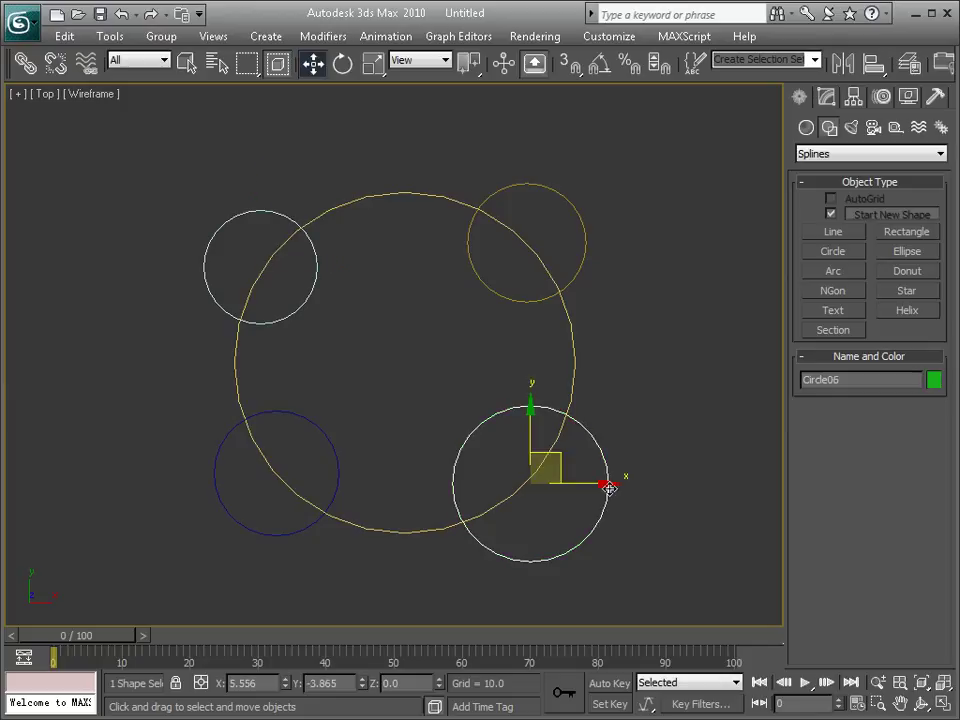
left_click(334, 441)
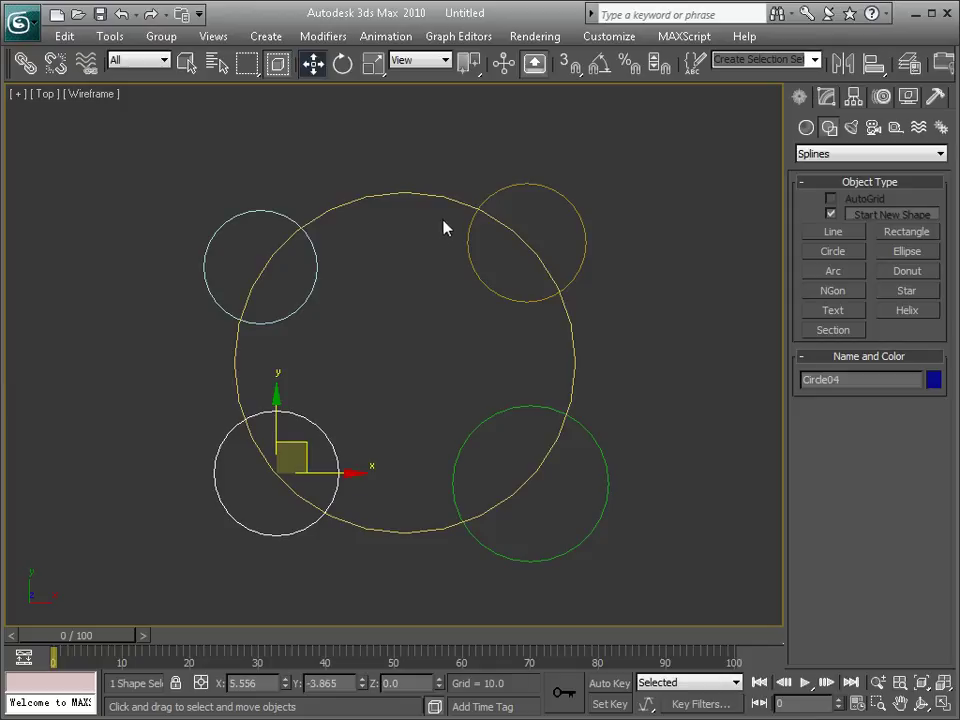
left_click(824, 99)
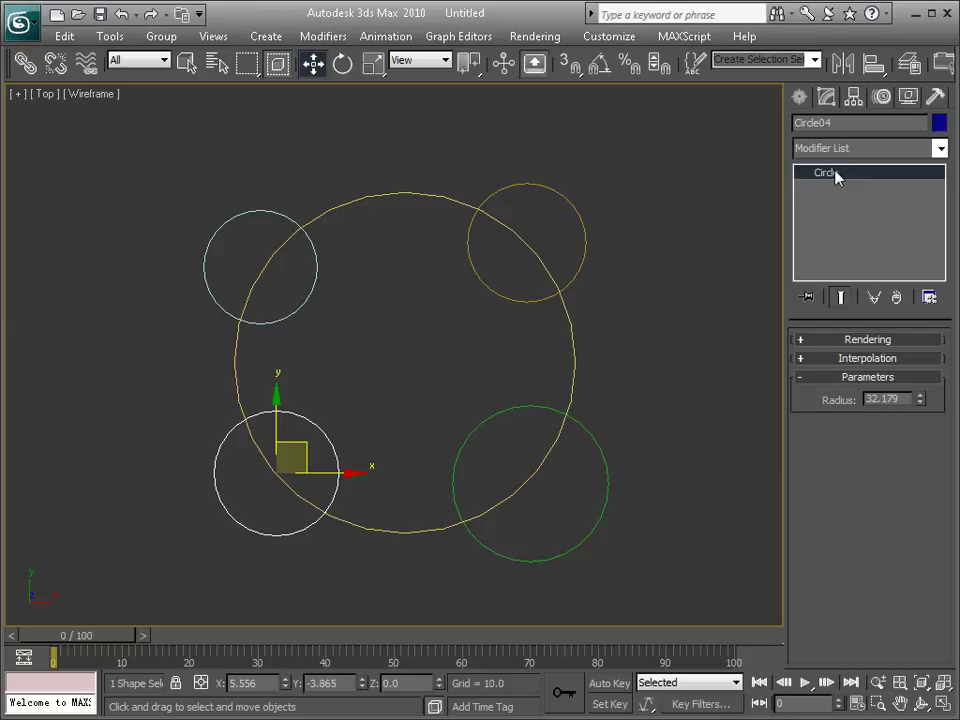
Step: Convert all five circles together to Editable Spline and clear the selection
left_click_drag(686, 137, 163, 579)
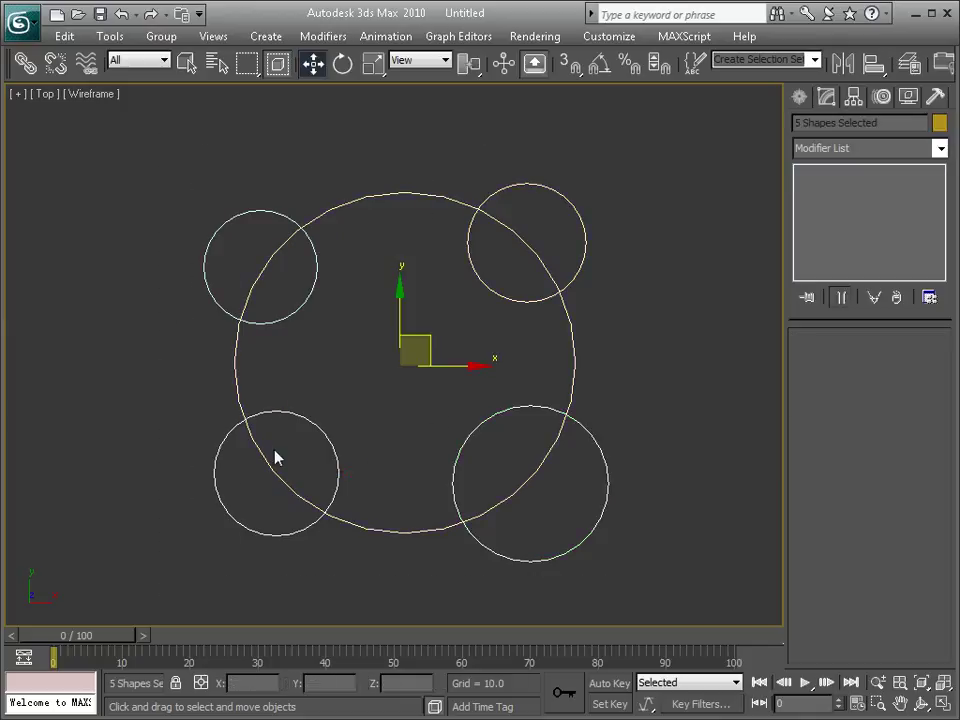
right_click(276, 330)
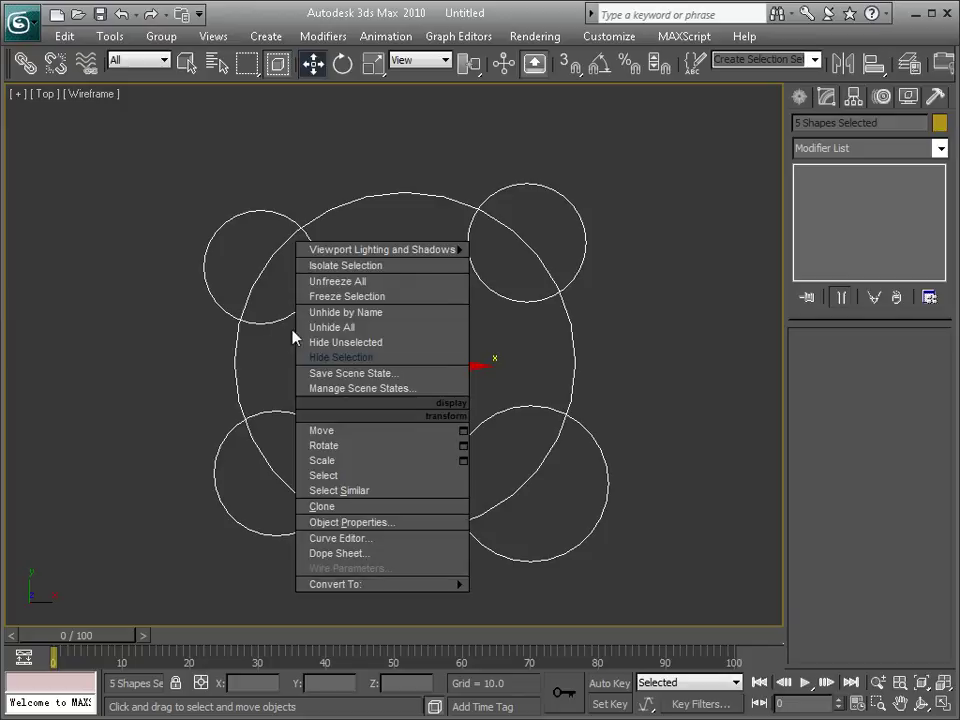
mouse_move(380, 592)
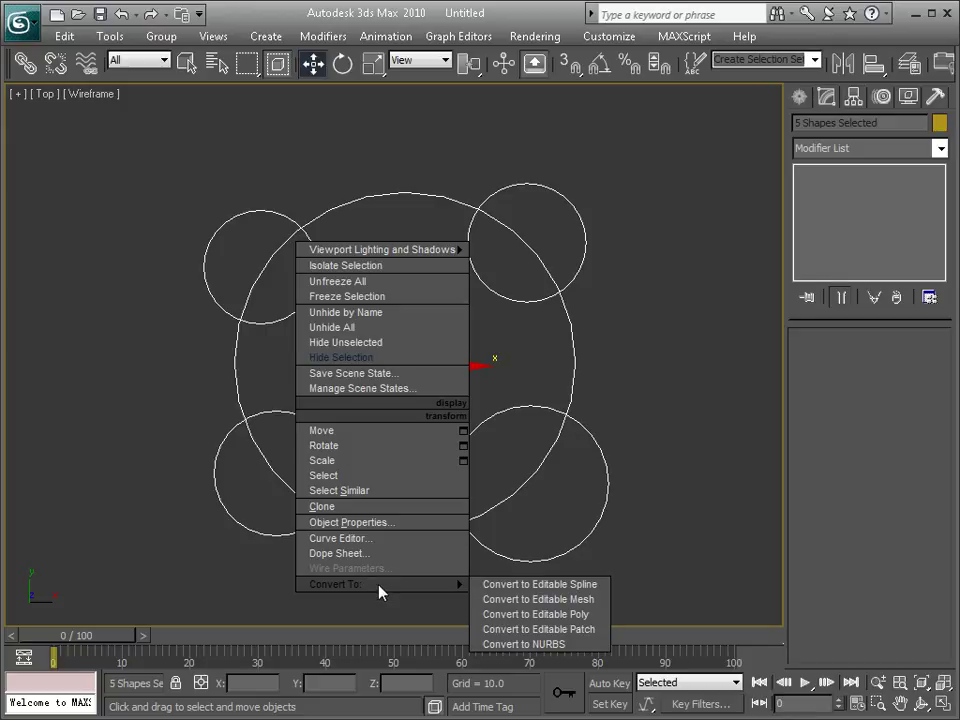
left_click(550, 593)
left_click(555, 208)
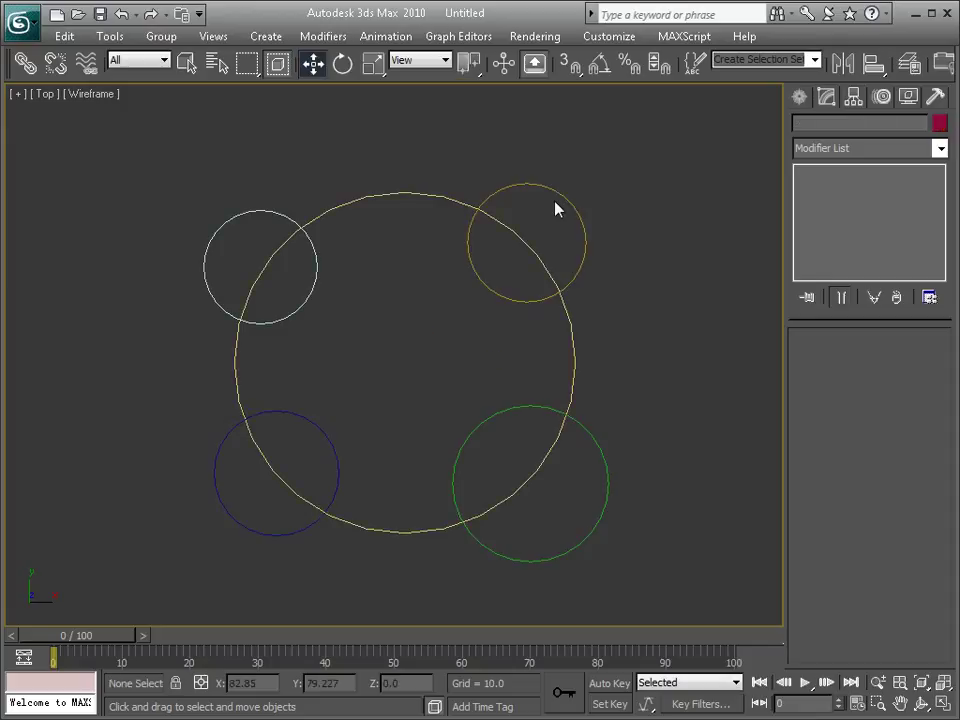
Step: Attach the four small circles to the large circle to form one editable spline, and clear the selection
left_click(559, 191)
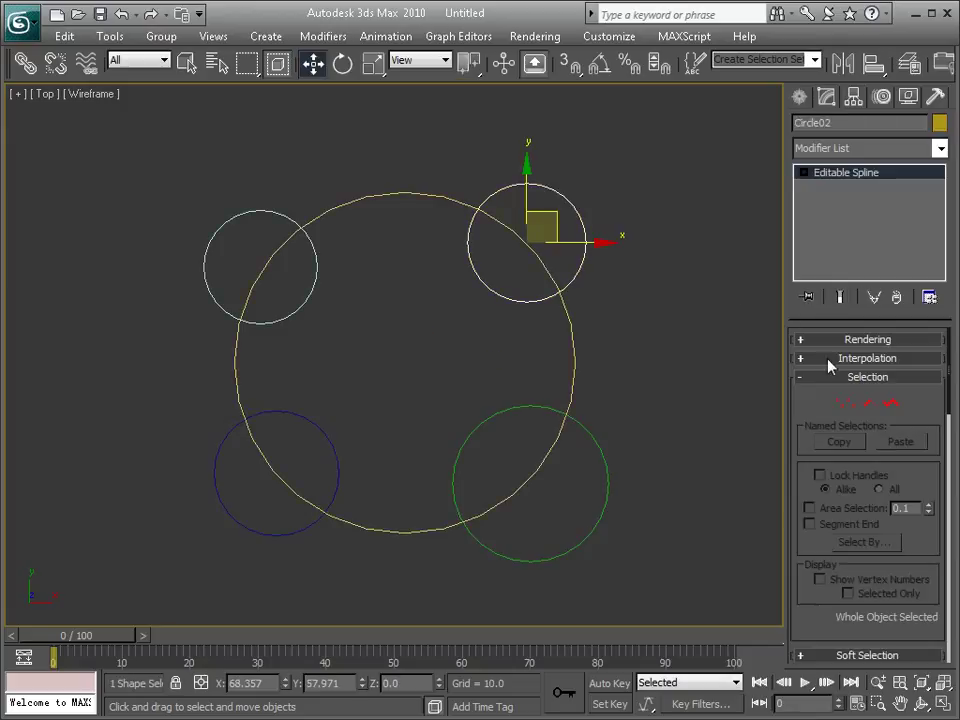
left_click_drag(804, 401, 812, 374)
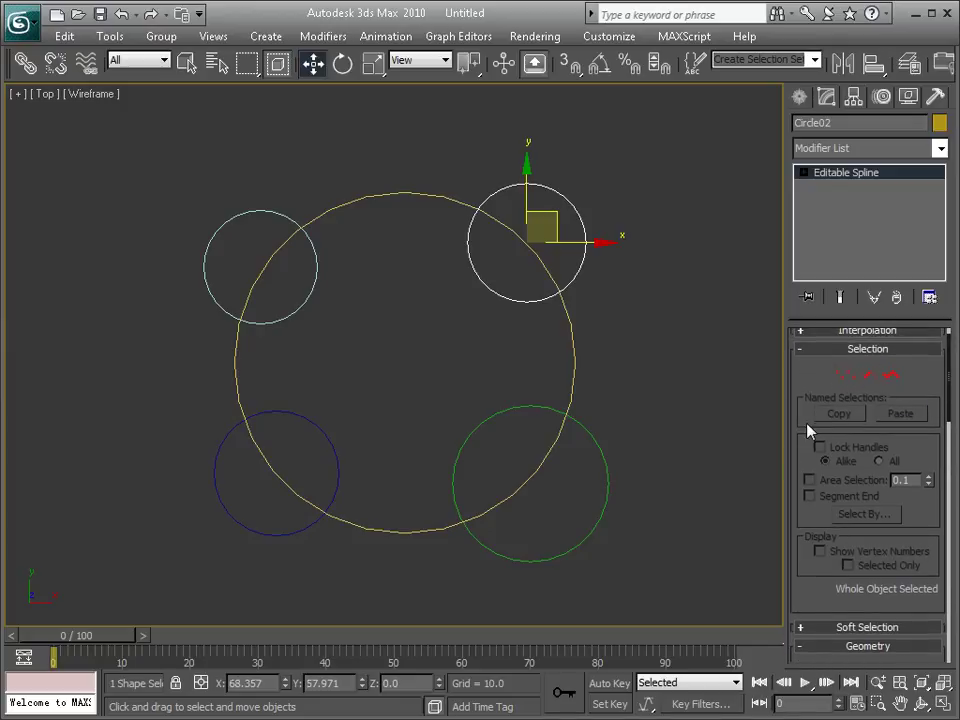
scroll(805, 510, "down", 2)
left_click_drag(805, 510, 816, 298)
scroll(814, 390, "down", 2)
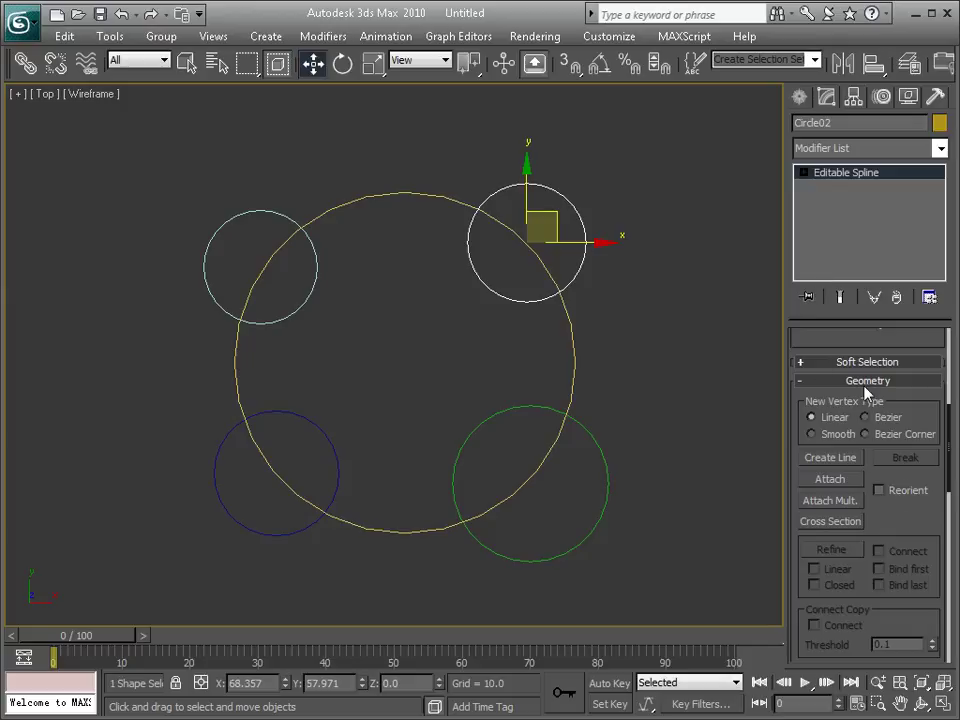
left_click(570, 334)
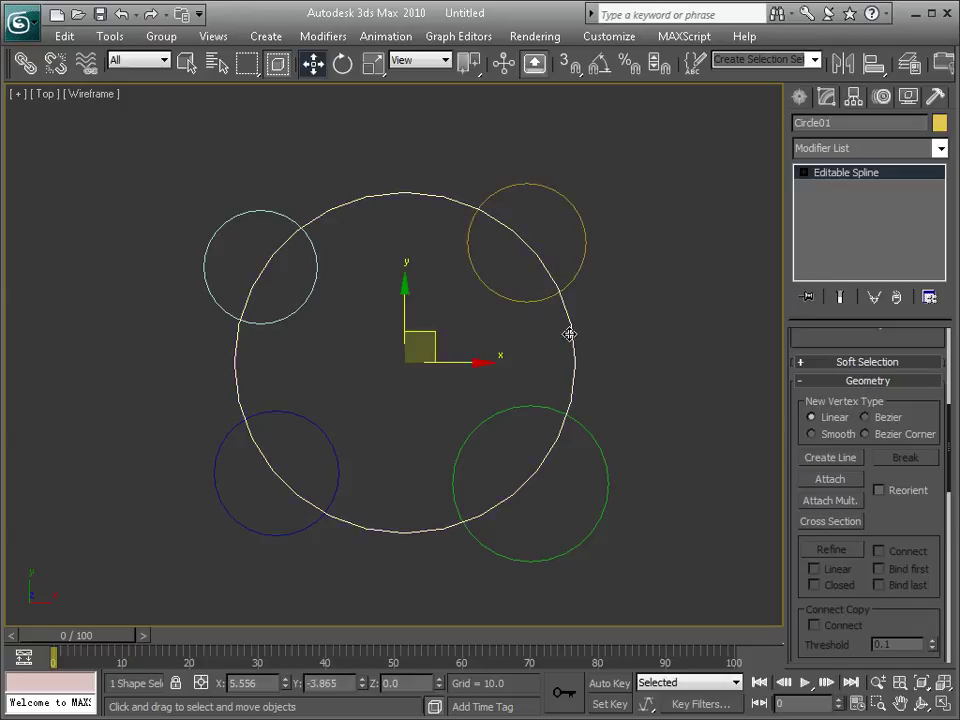
left_click(840, 481)
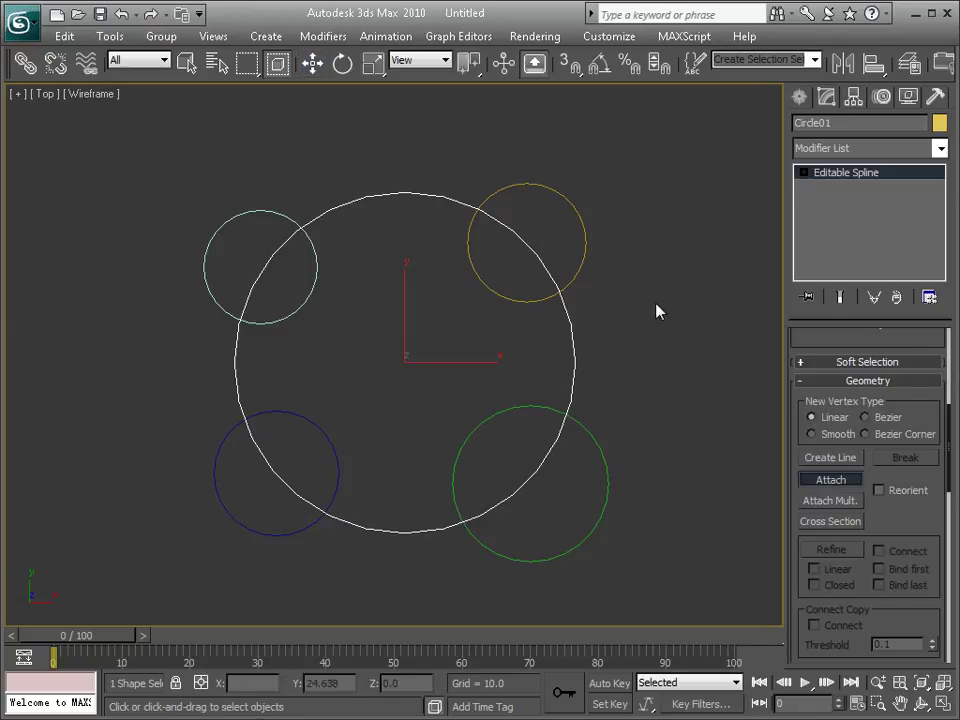
left_click(607, 459)
left_click(291, 527)
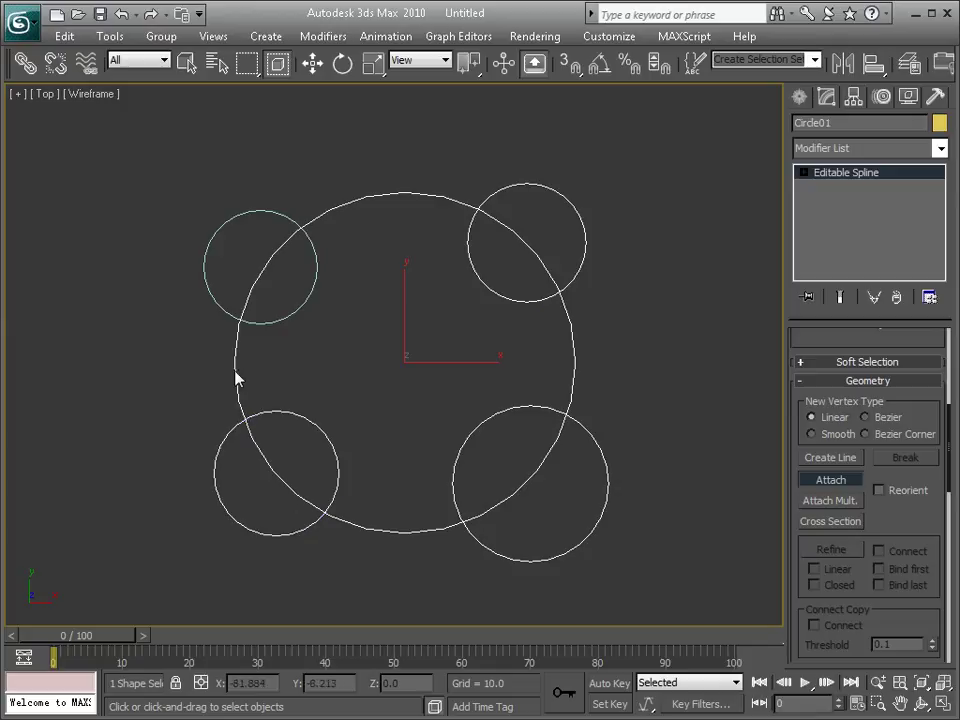
left_click(214, 291)
key("w")
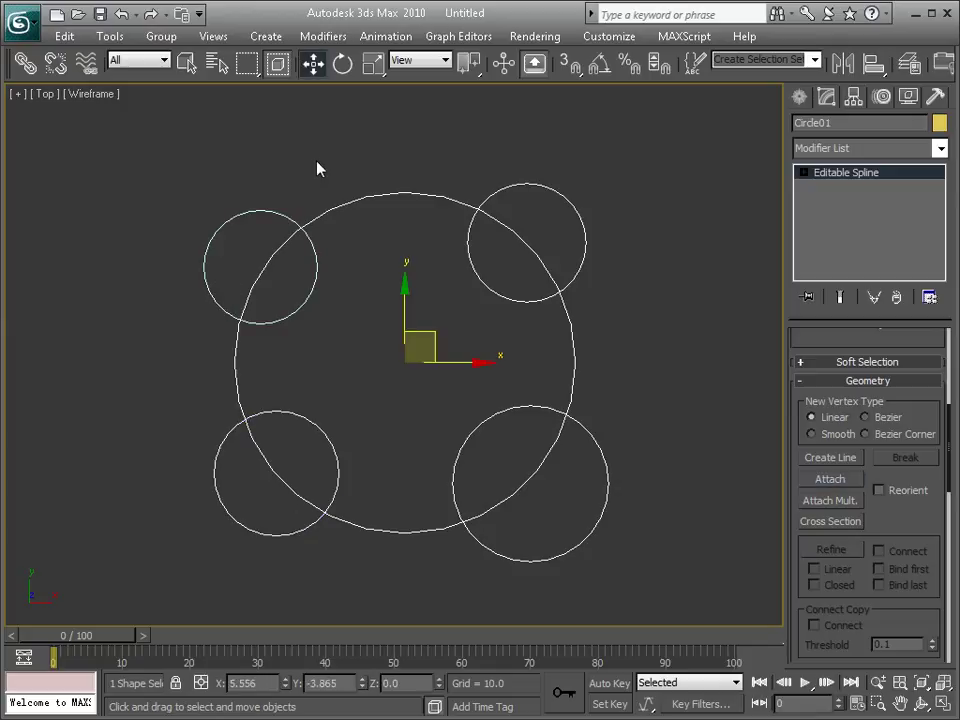
left_click(666, 327)
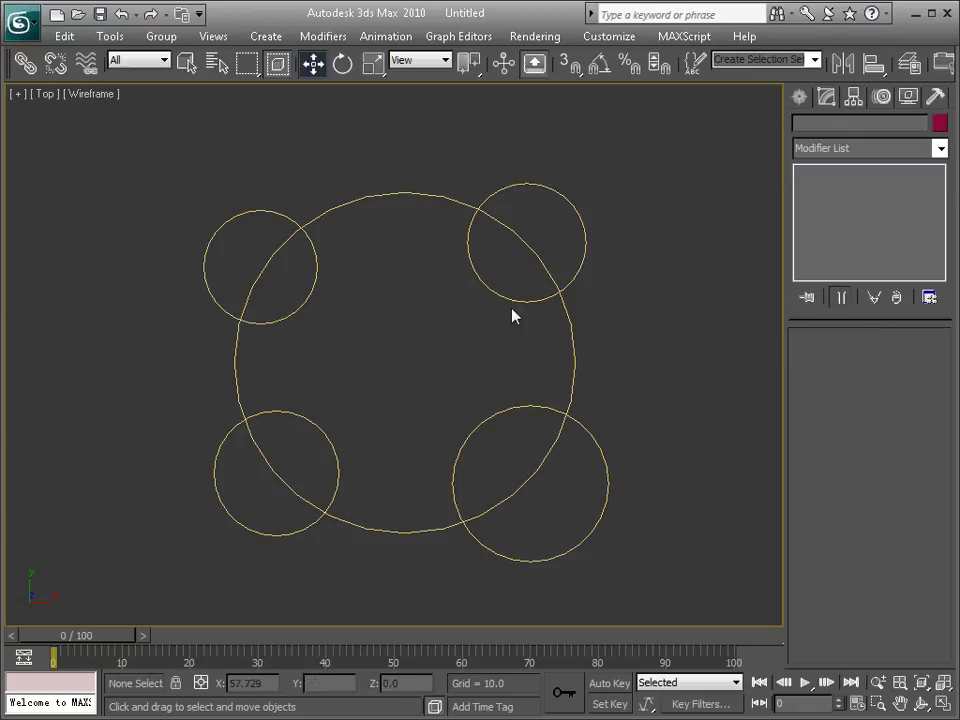
Step: Select the large circle at the Spline sub-object level of the combined shape
left_click(401, 193)
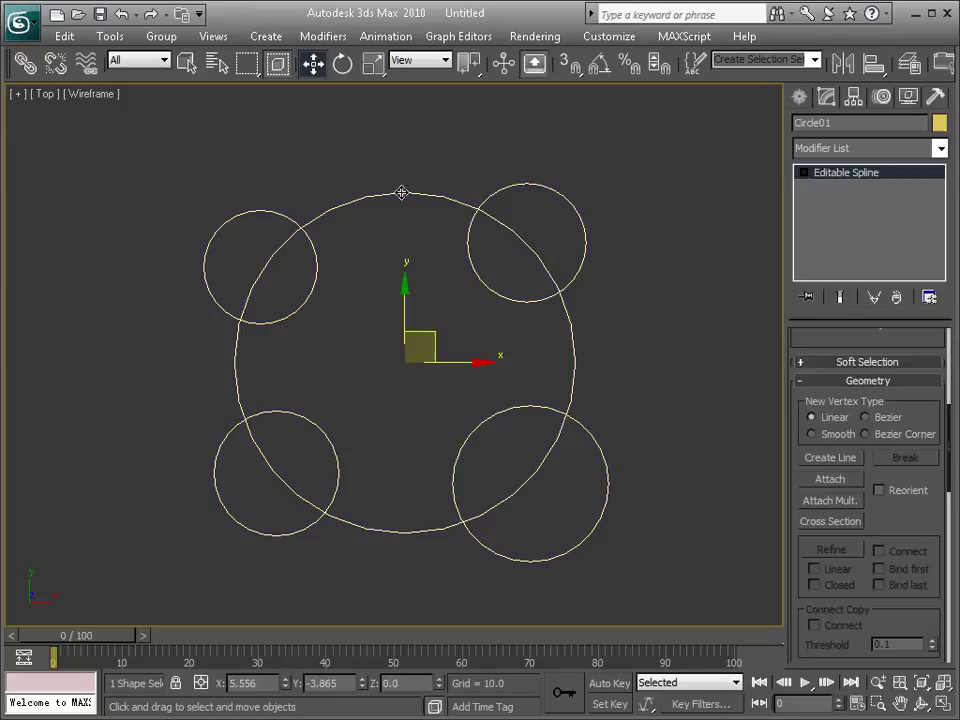
left_click(803, 173)
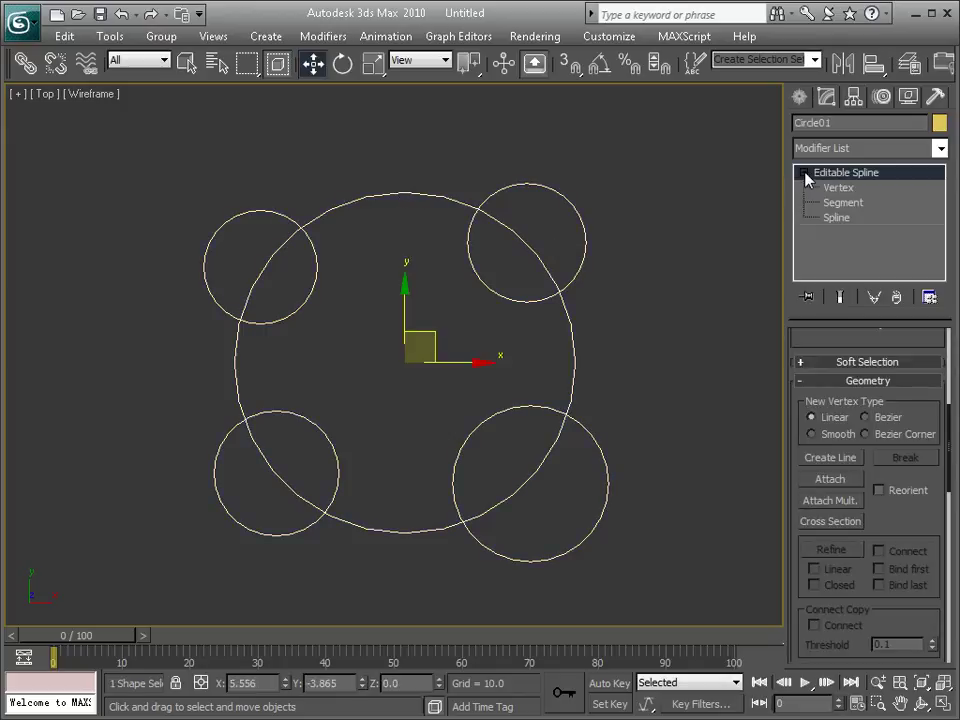
left_click(845, 226)
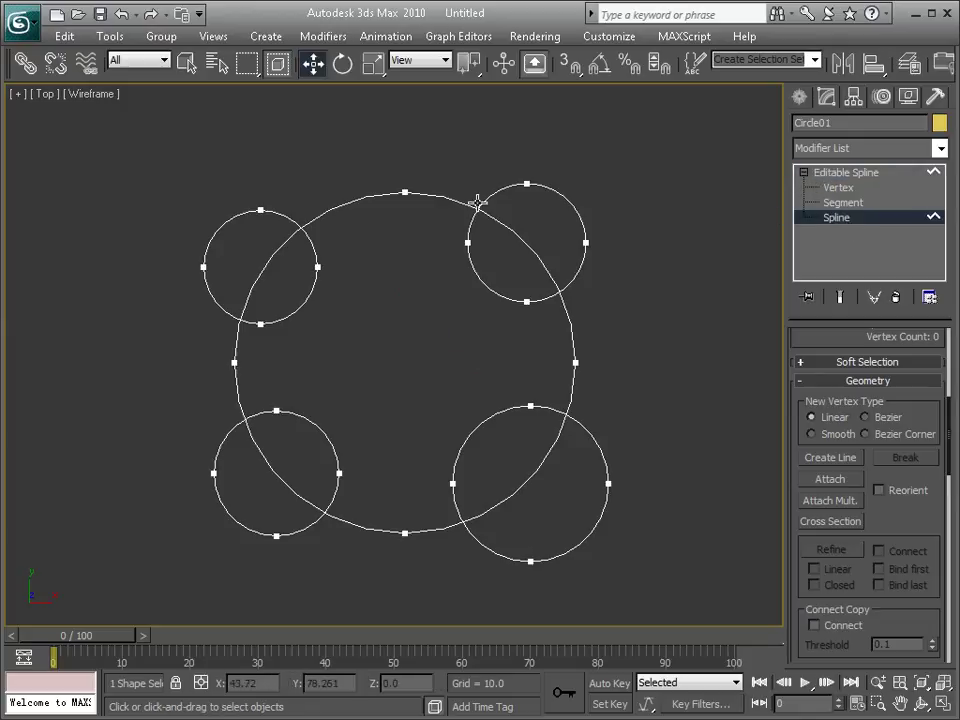
left_click(449, 198)
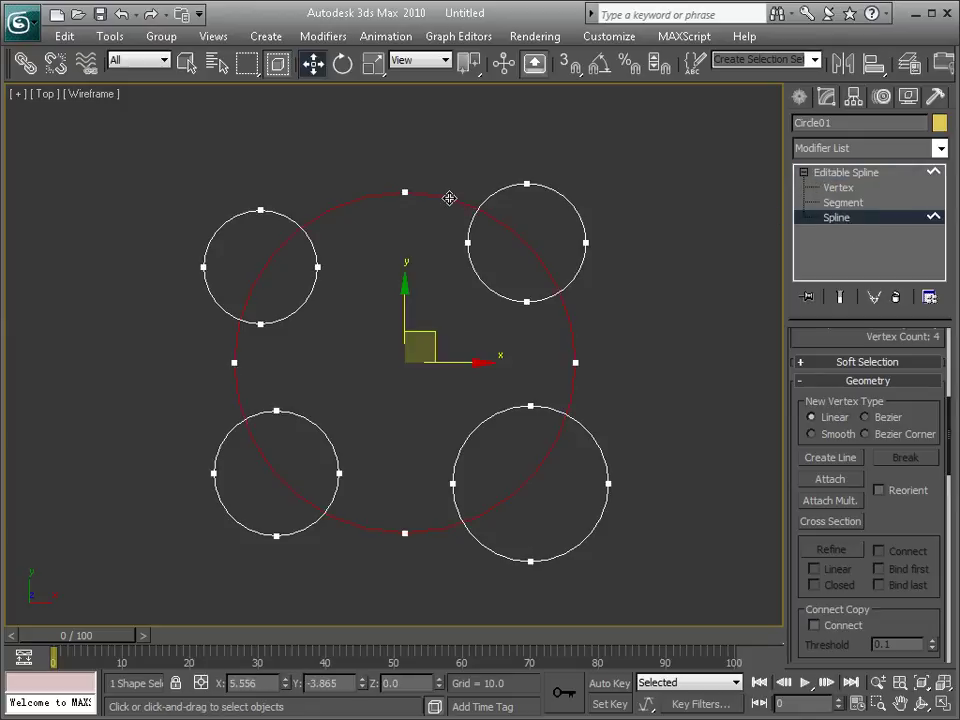
Step: Set the spline Boolean operation to Subtraction for the combined shape
left_click_drag(917, 514, 932, 309)
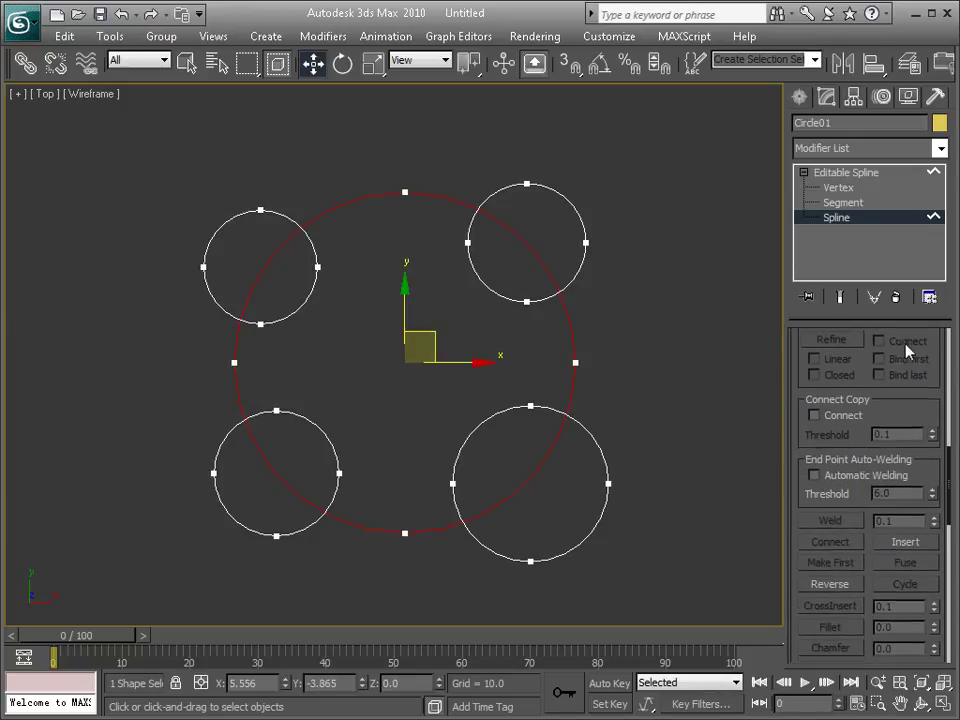
left_click_drag(805, 446, 809, 330)
left_click_drag(799, 581, 803, 430)
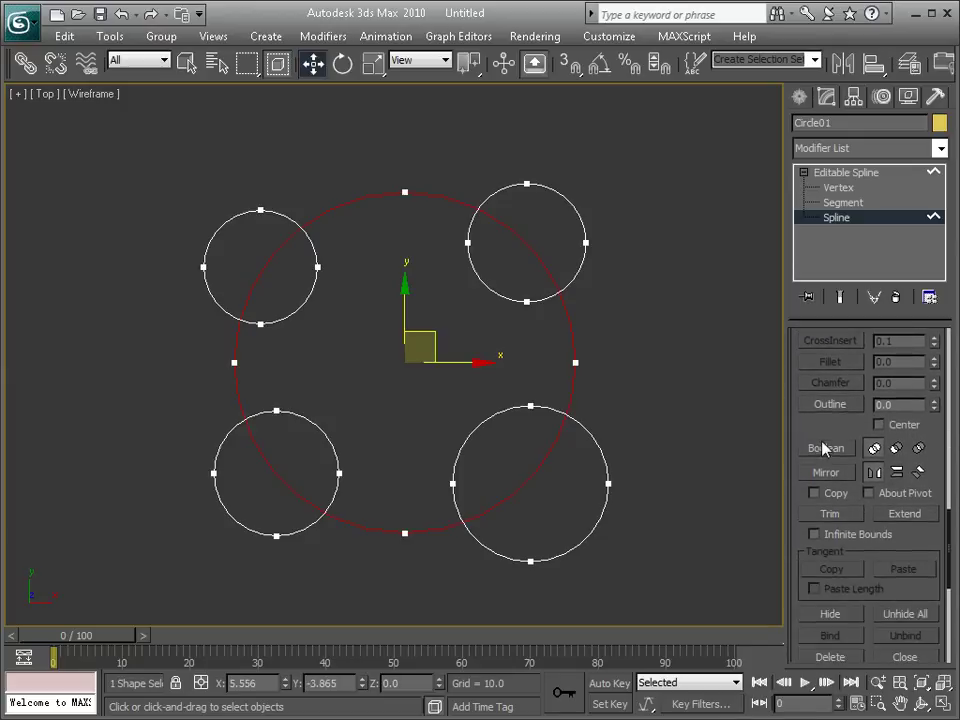
left_click(874, 449)
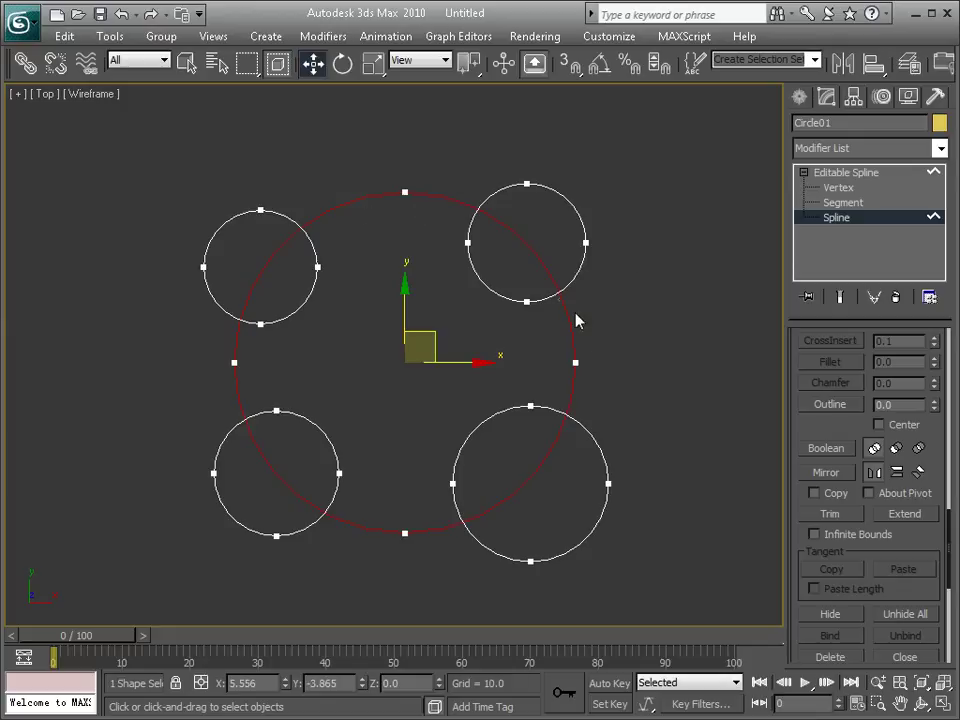
left_click(897, 449)
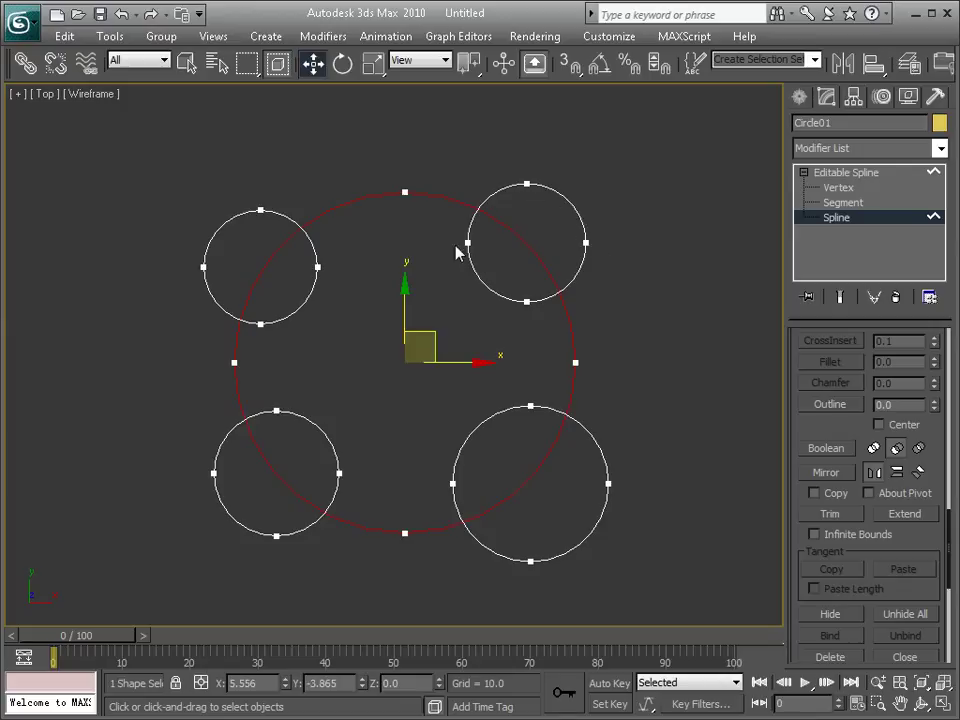
Step: Reselect the large circle and Boolean-subtract all four small circles from it
left_click(609, 314)
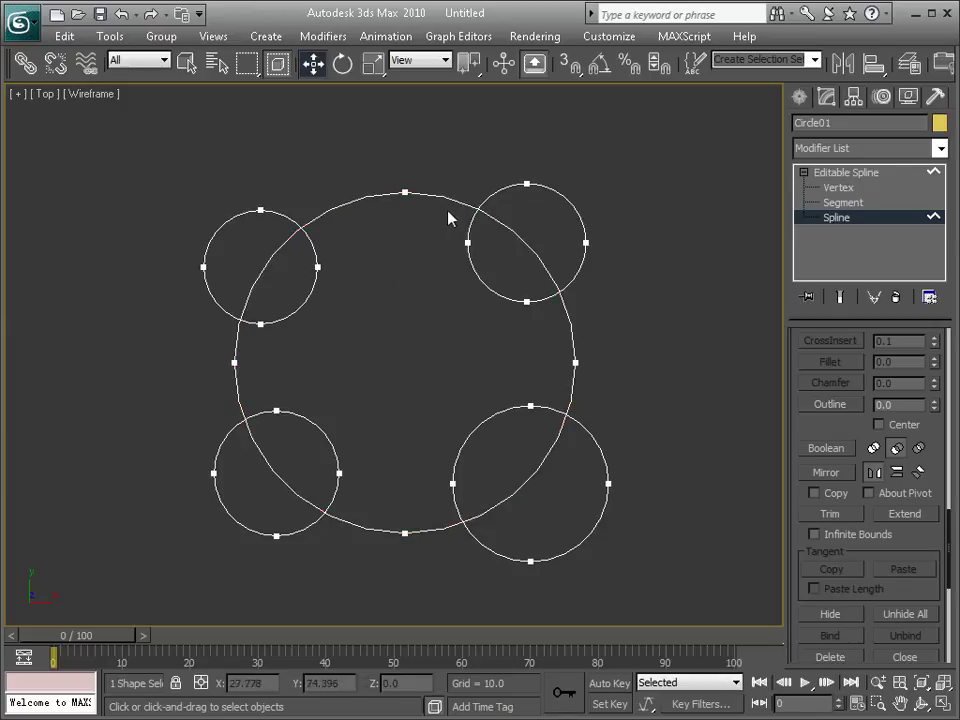
left_click(447, 198)
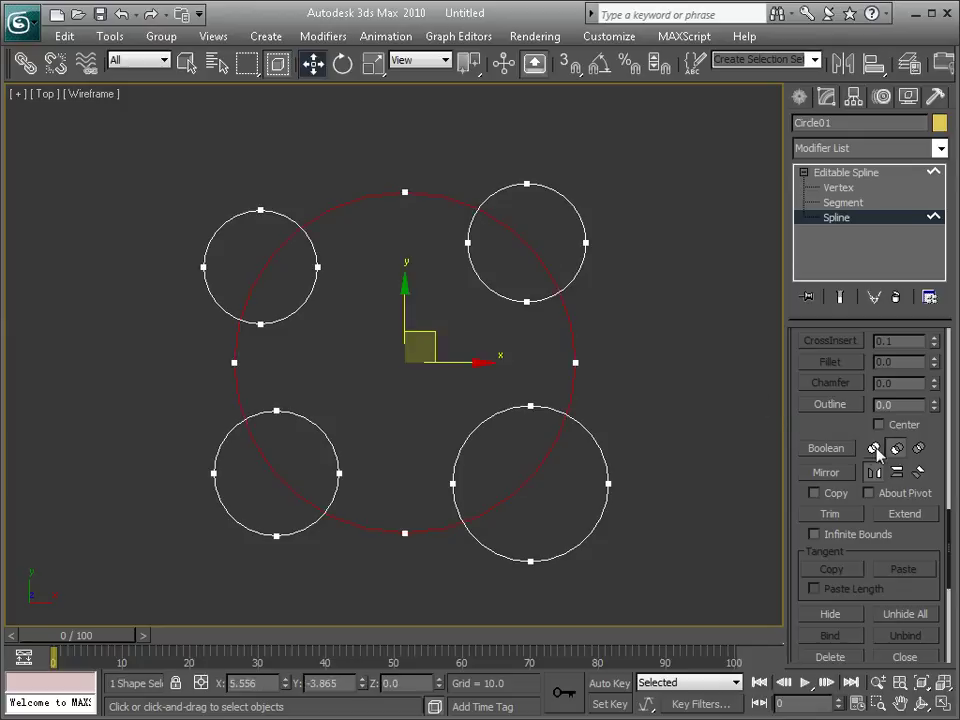
left_click(837, 450)
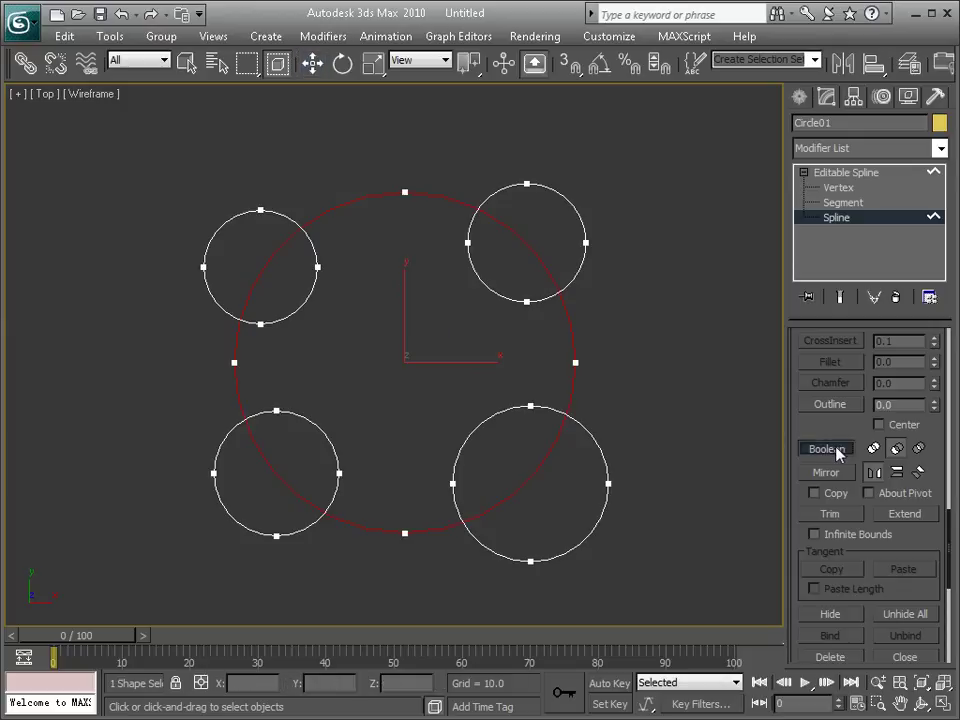
left_click(586, 253)
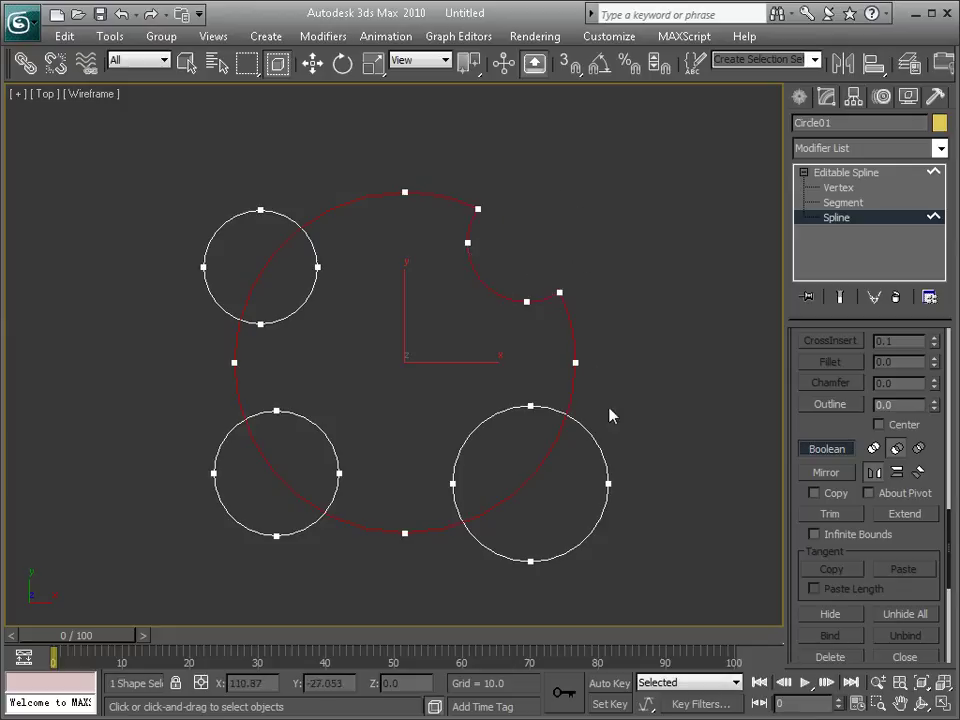
left_click(604, 454)
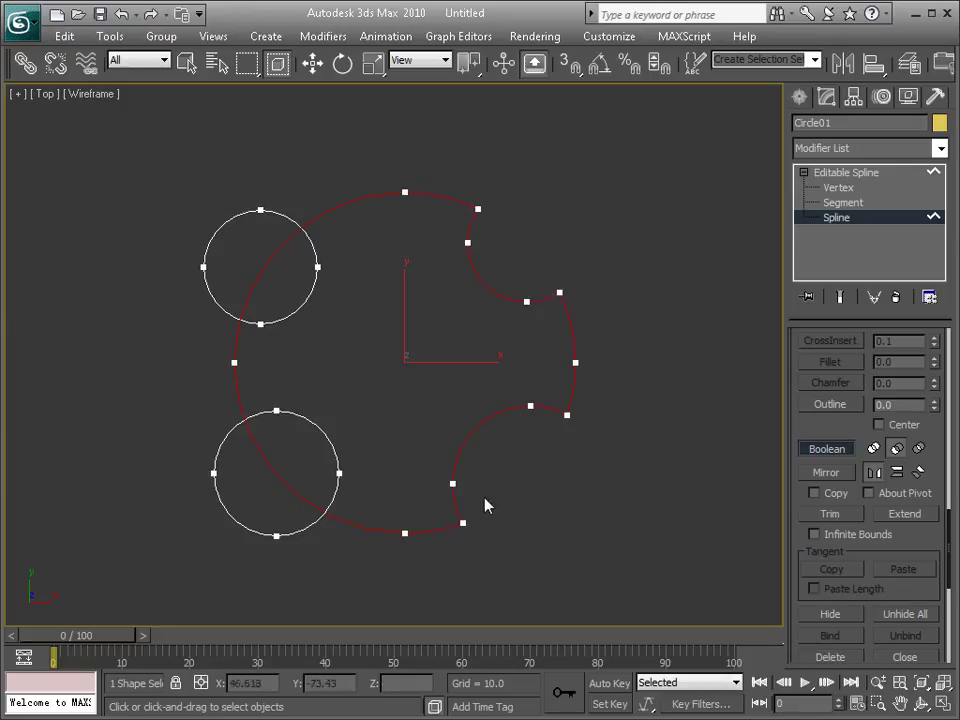
left_click(298, 531)
left_click(216, 296)
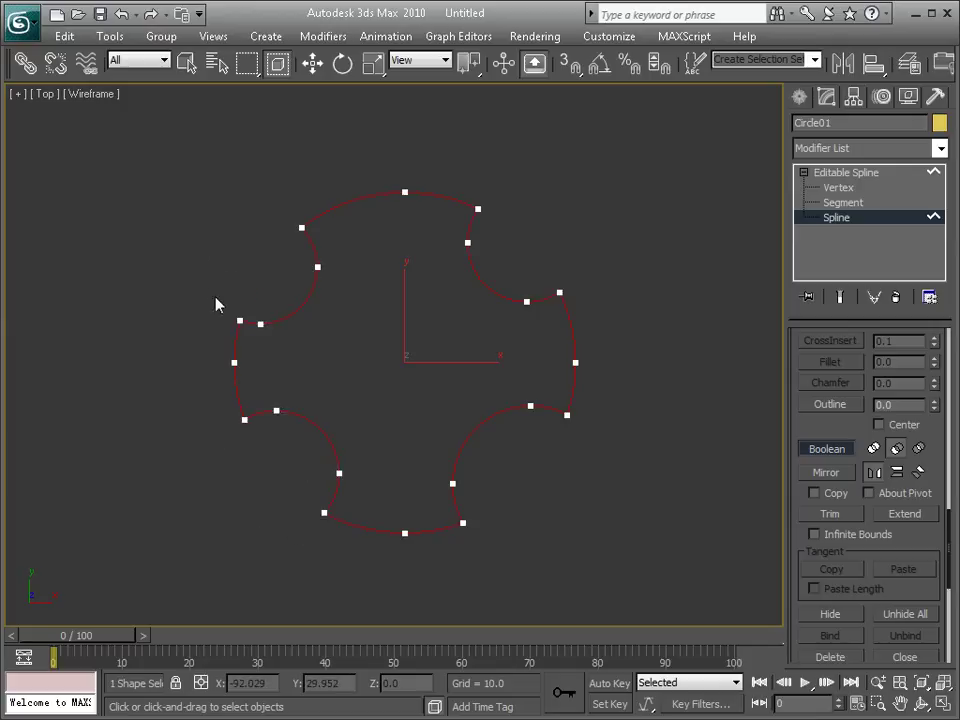
Step: End the Boolean operation and reselect the notched outline to check that it is a single spline
left_click(314, 65)
right_click(587, 228)
left_click(643, 268)
left_click(612, 300)
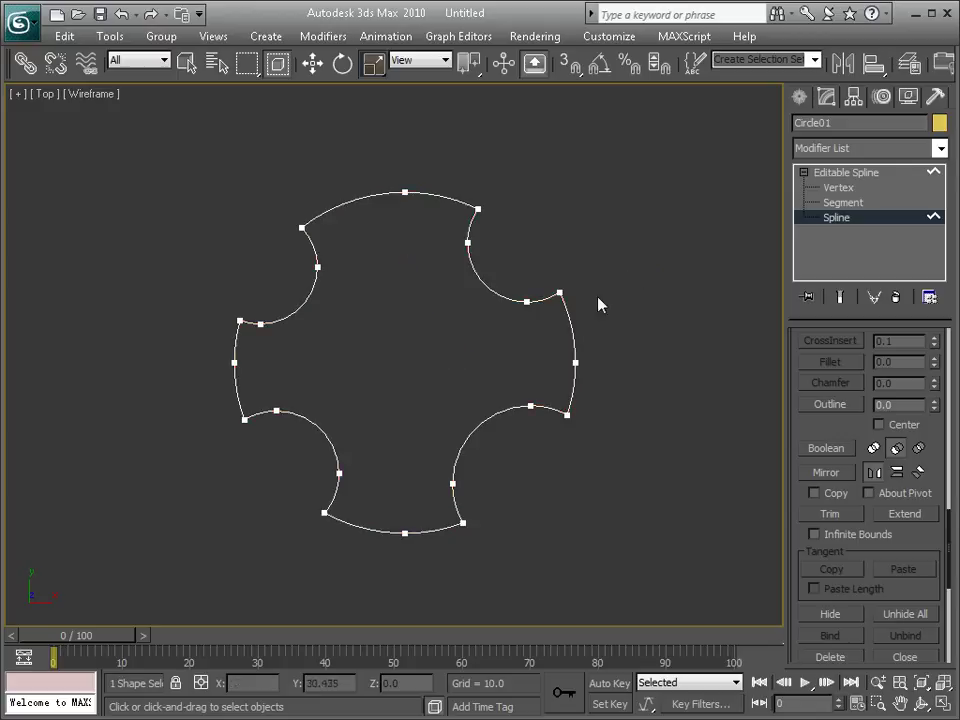
left_click(575, 320)
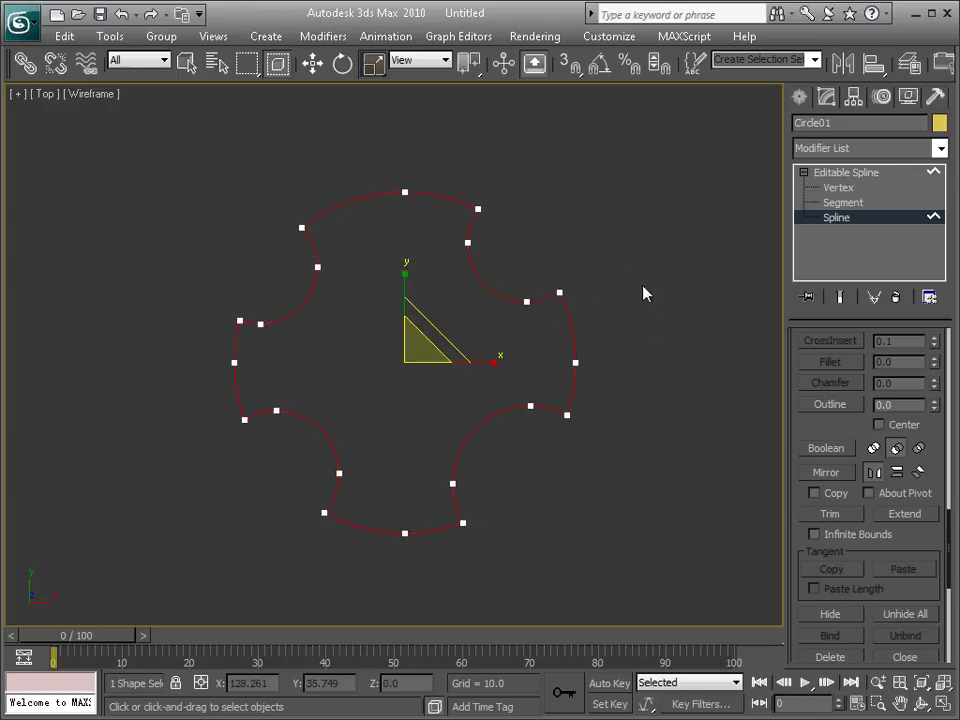
Step: Maximize the Perspective view and return the notched shape from Spline sub-object level to object level, with the Move tool active
key("alt+w")
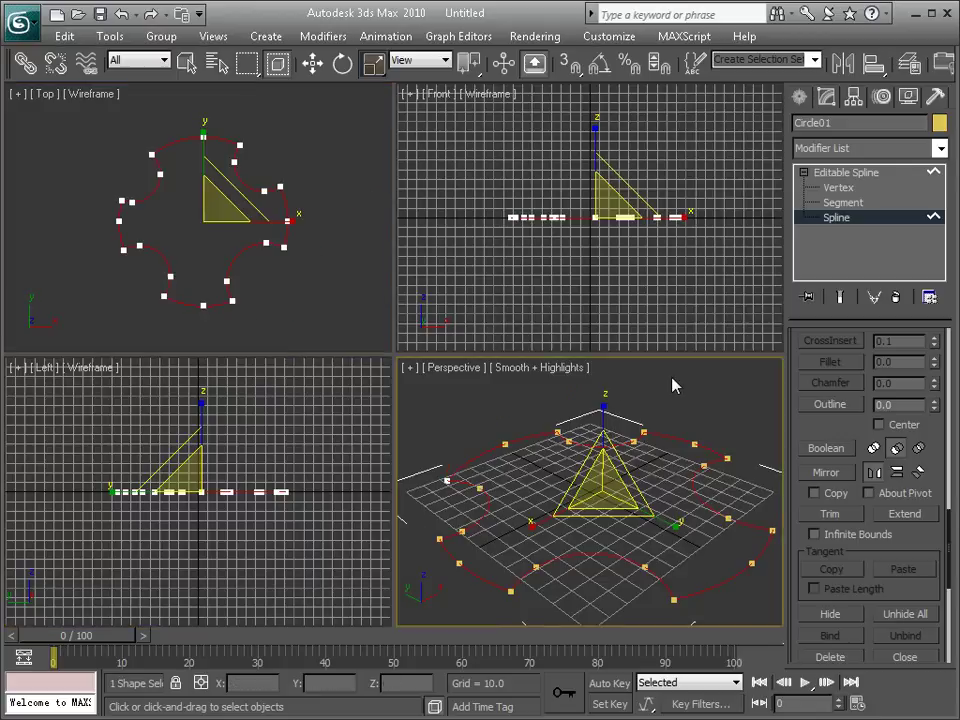
left_click(672, 385)
key("alt+w")
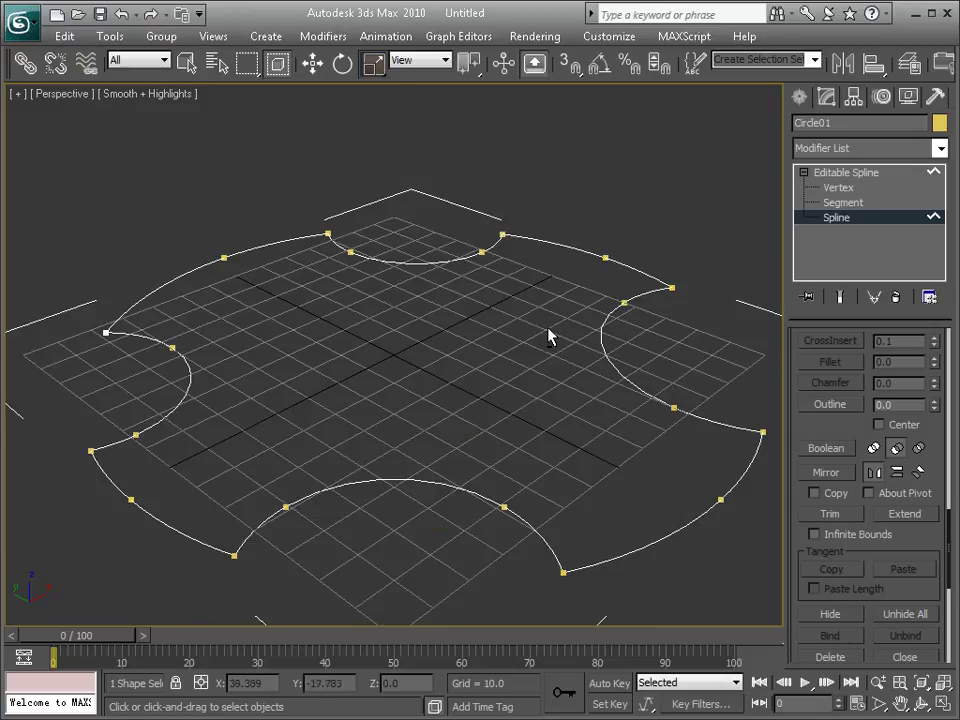
scroll(547, 336, "up", 2)
middle_click_drag(558, 336, 544, 242, "alt")
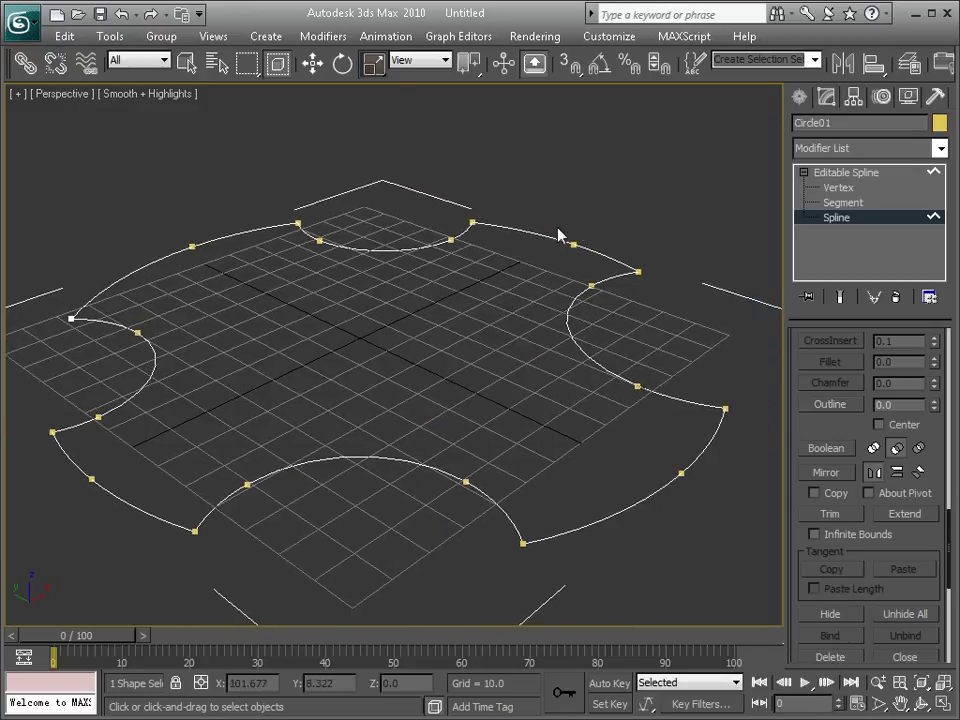
left_click(806, 95)
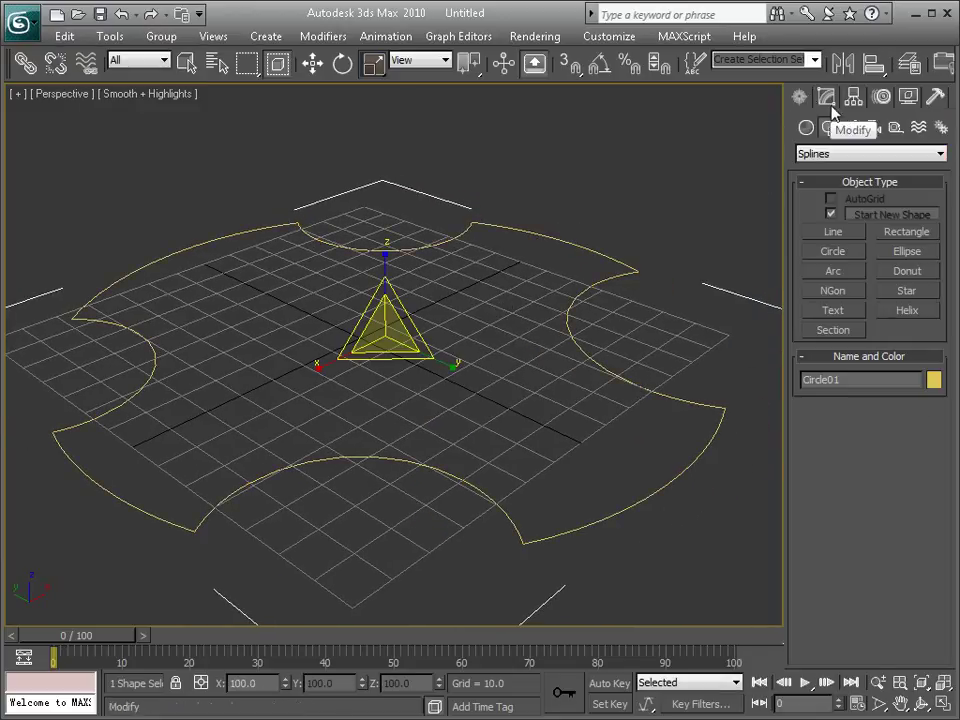
left_click(611, 221)
left_click(572, 240)
left_click(826, 96)
key("w")
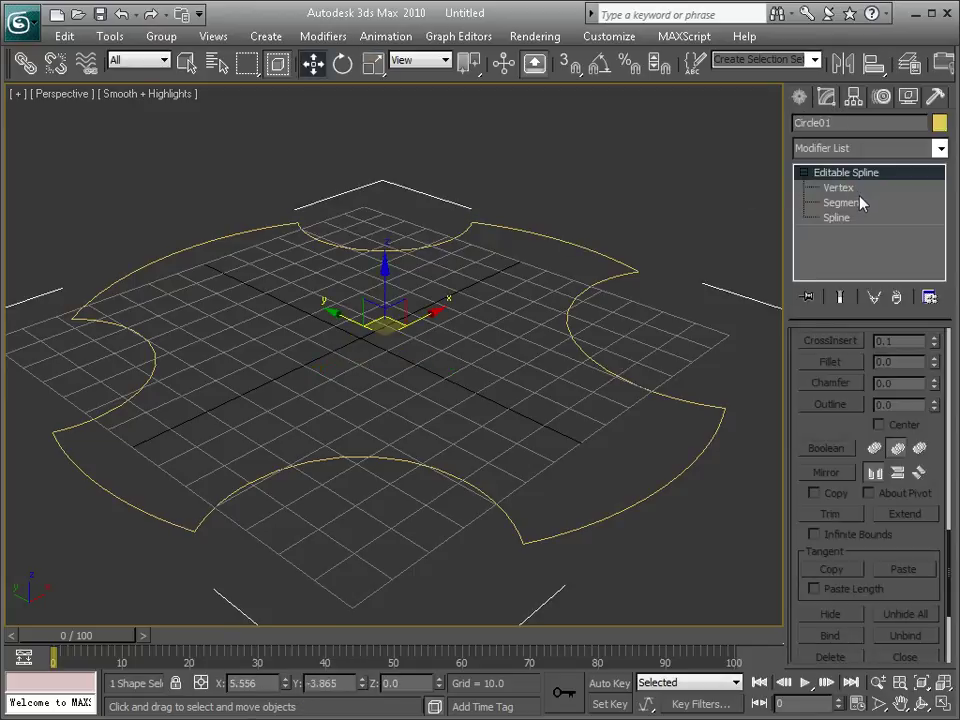
Step: Apply an Extrude modifier to the notched shape with an amount of 44
left_click(940, 148)
left_click_drag(943, 204, 952, 338)
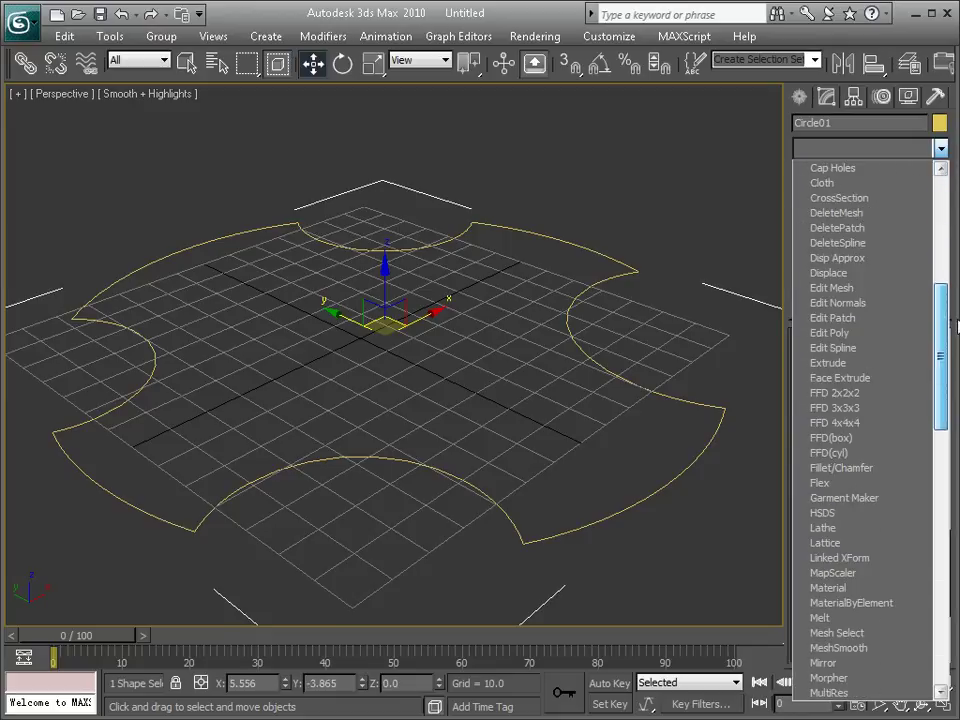
left_click(871, 369)
left_click_drag(921, 366, 904, 281)
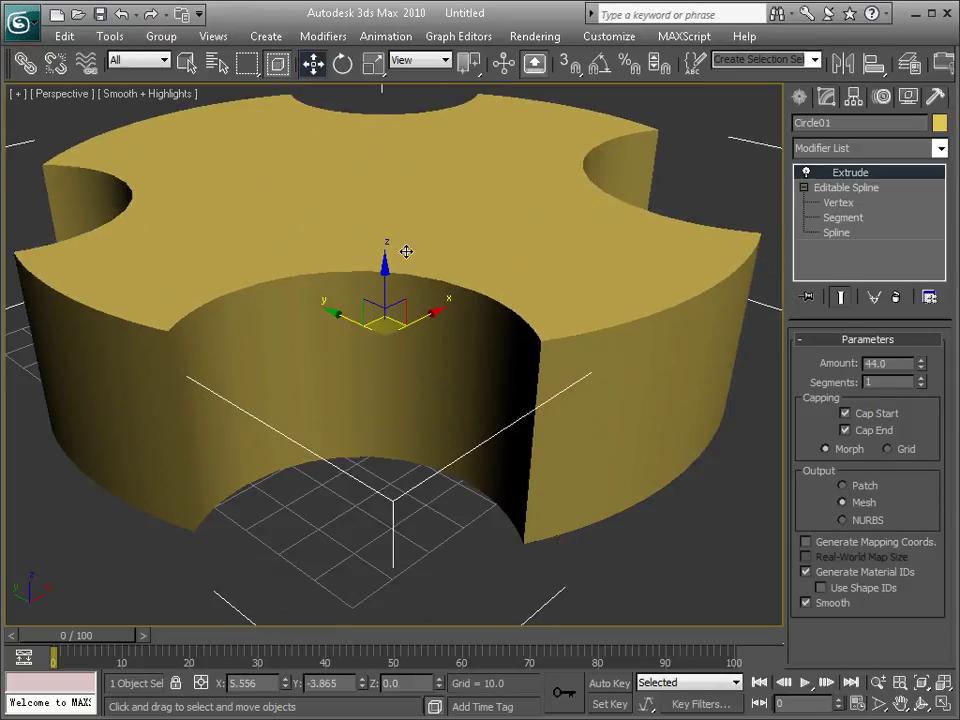
key("z")
middle_click_drag(444, 277, 393, 288, "alt")
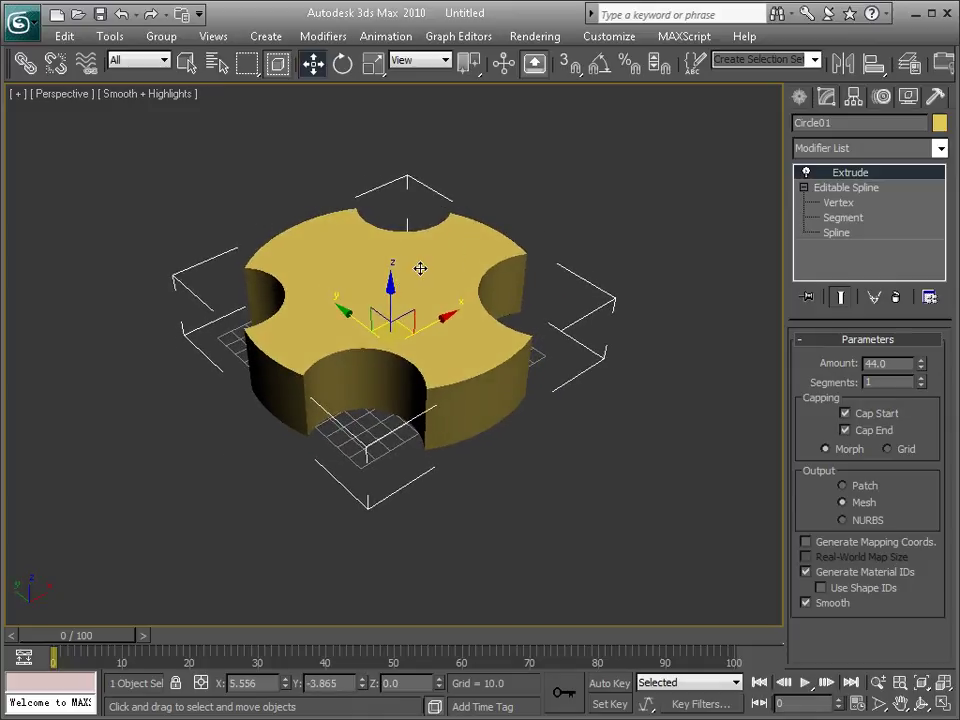
Step: Delete the extruded notched shape to empty the scene
left_click(560, 230)
left_click(483, 258)
key("Delete")
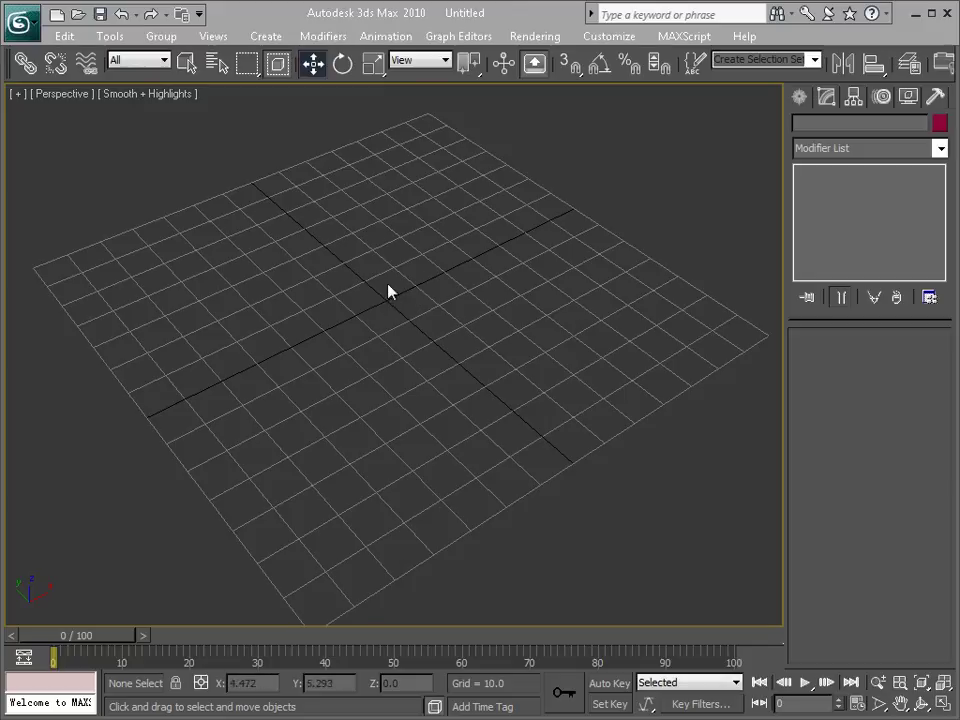
Step: Create a cylinder at the grid's origin with a radius of about 27 and a height of about 75
left_click(800, 97)
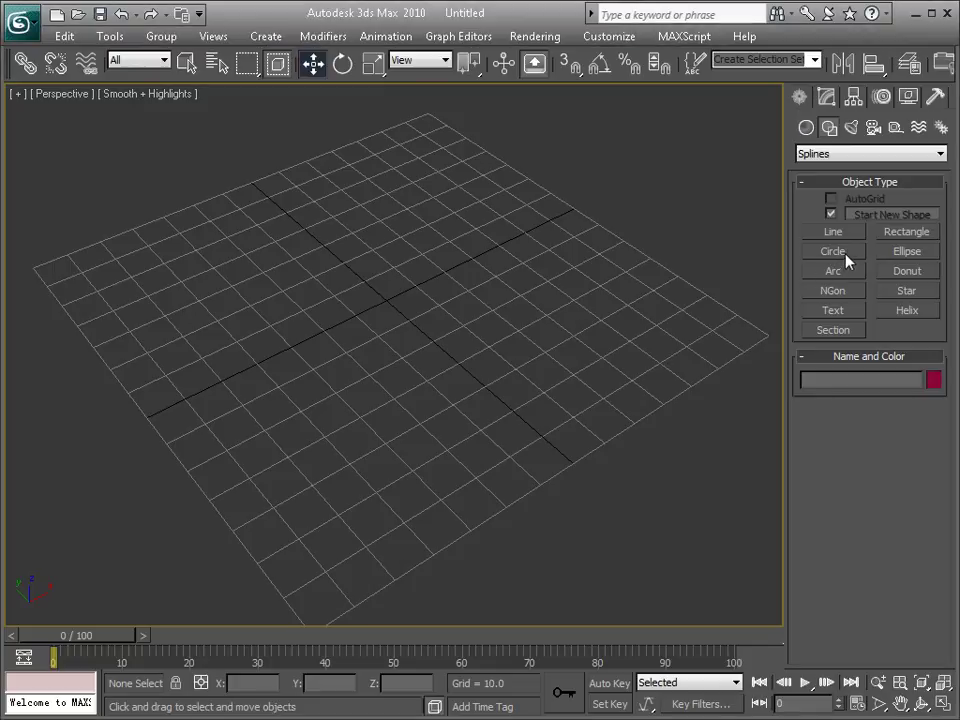
left_click(807, 128)
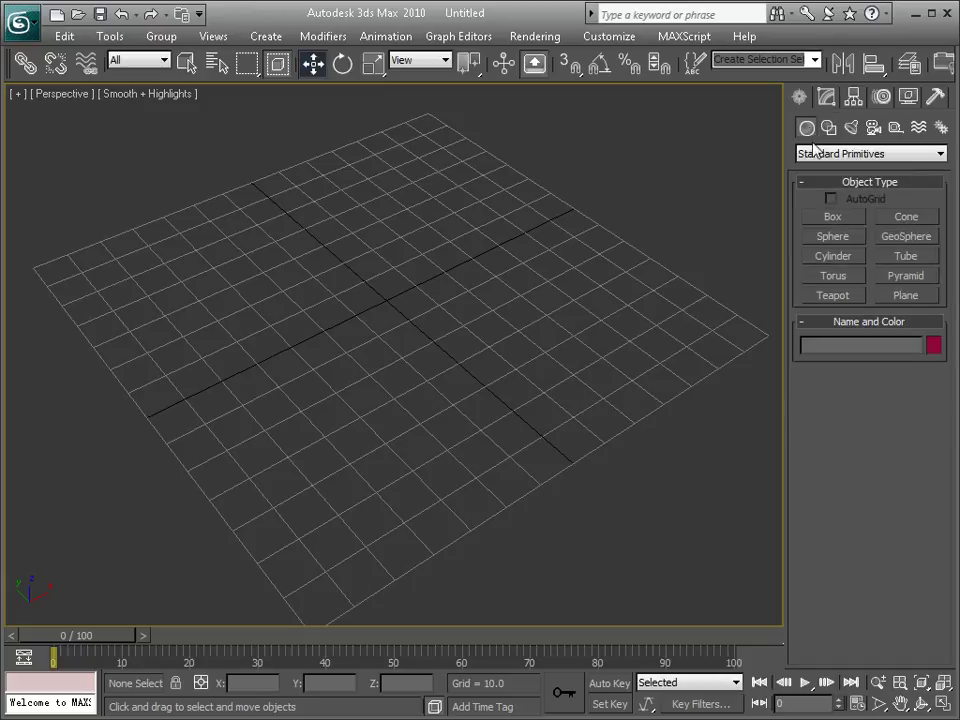
left_click(842, 256)
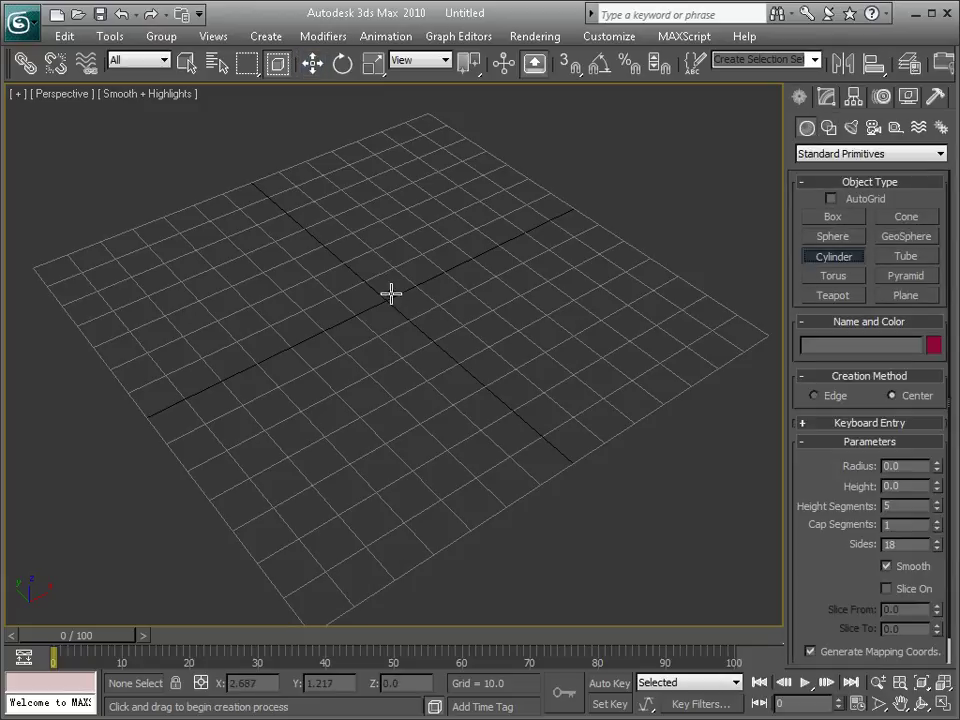
left_click_drag(386, 298, 472, 268)
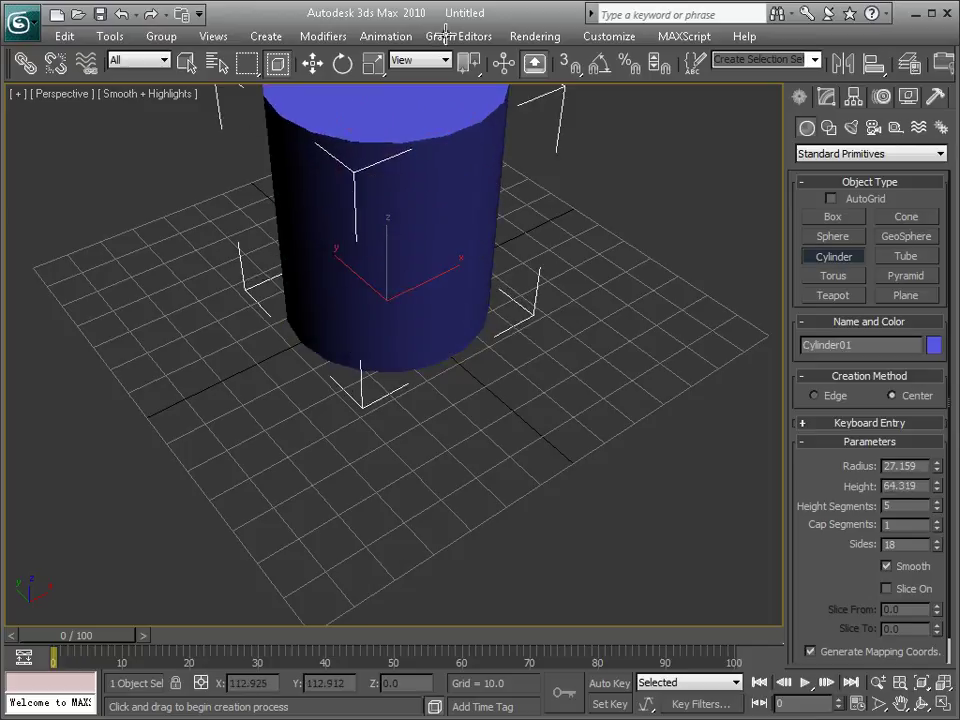
middle_click_drag(420, 233, 424, 336, "alt")
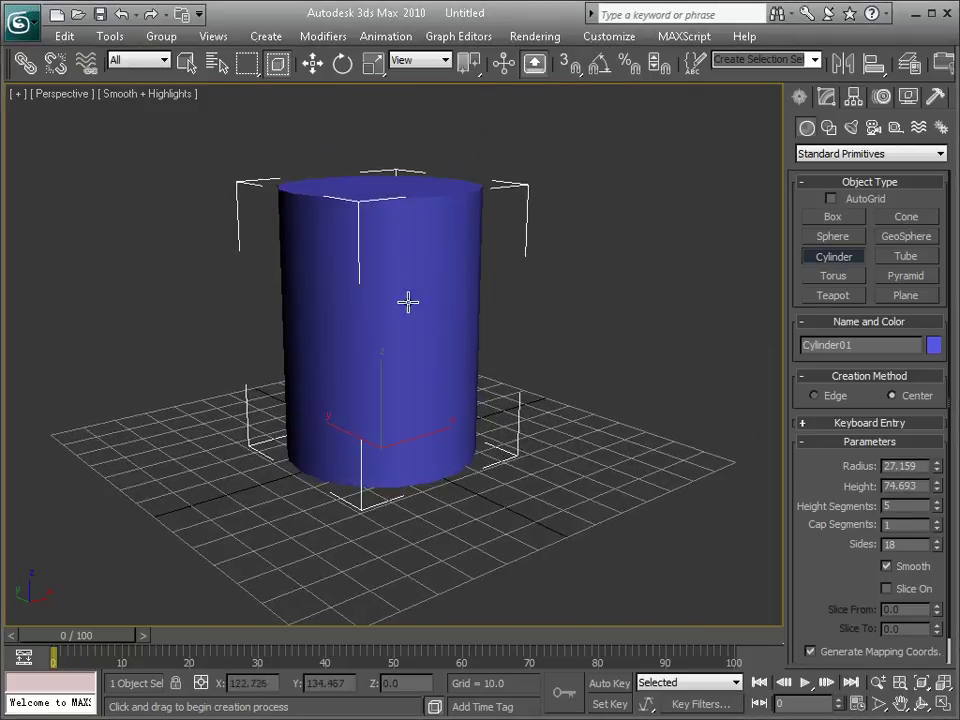
left_click(312, 63)
Step: Set the cylinder's number of sides to 6 to make it hexagonal
scroll(516, 336, "up", 3)
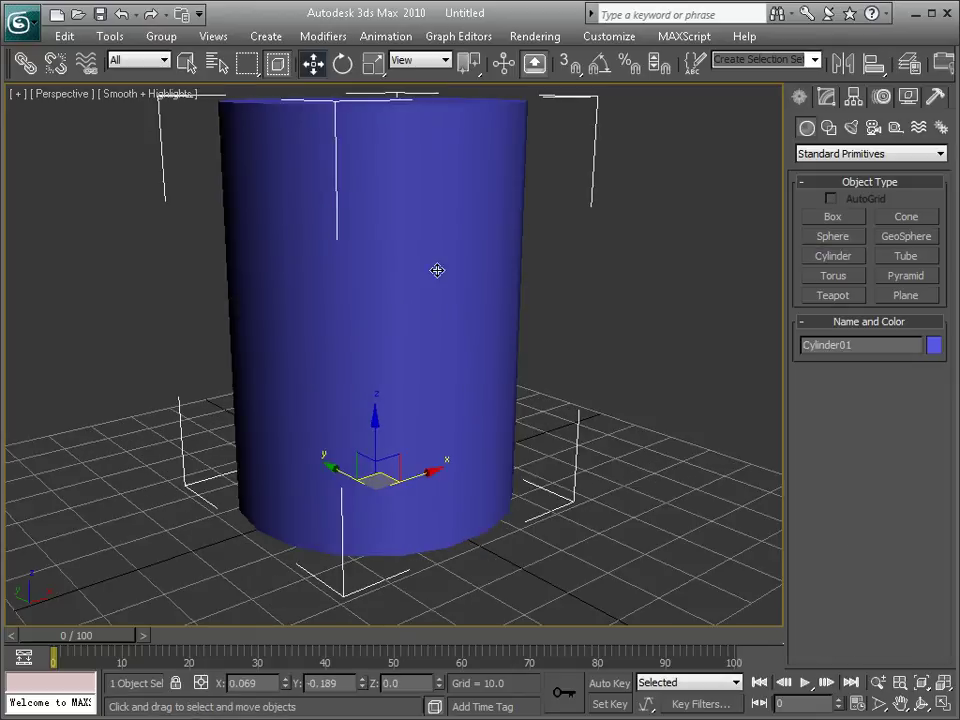
scroll(488, 272, "down", 3)
middle_click_drag(454, 268, 432, 262, "alt")
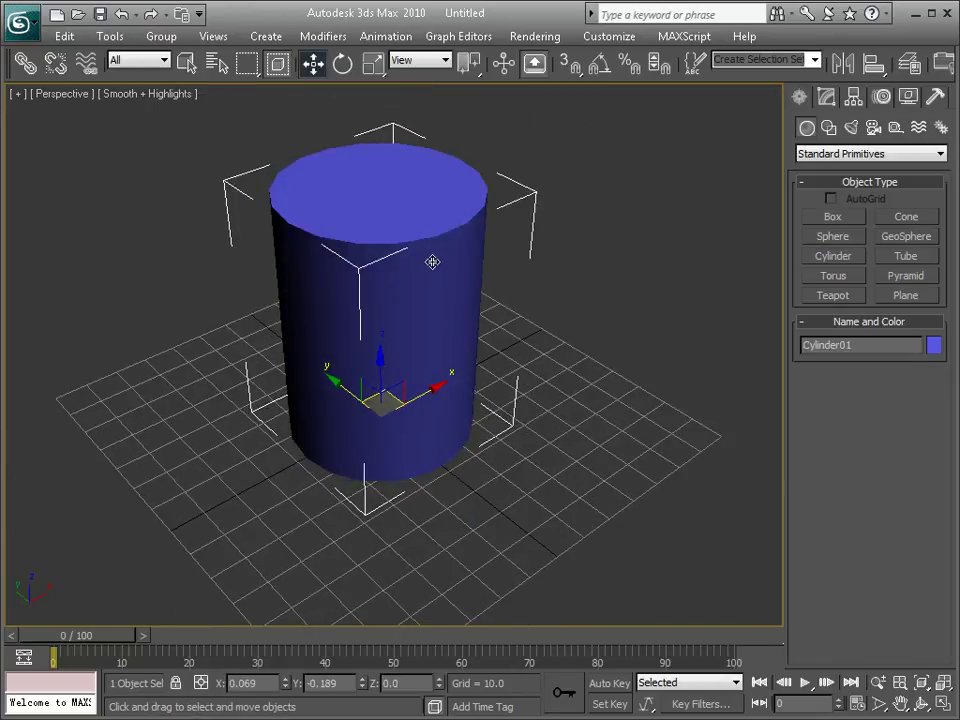
left_click(824, 100)
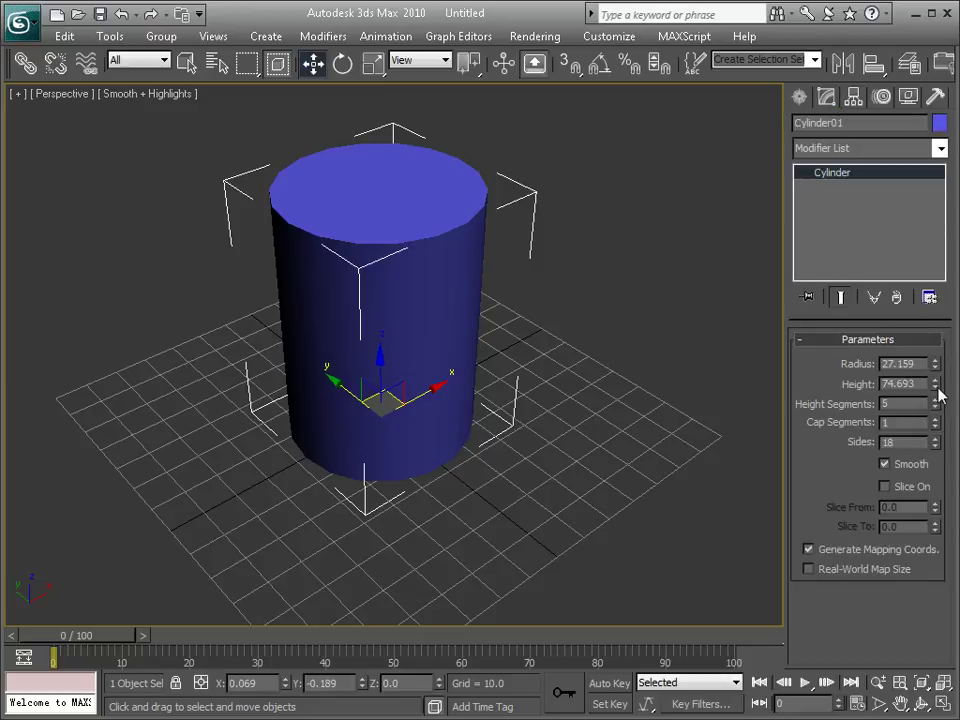
left_click_drag(938, 447, 938, 447)
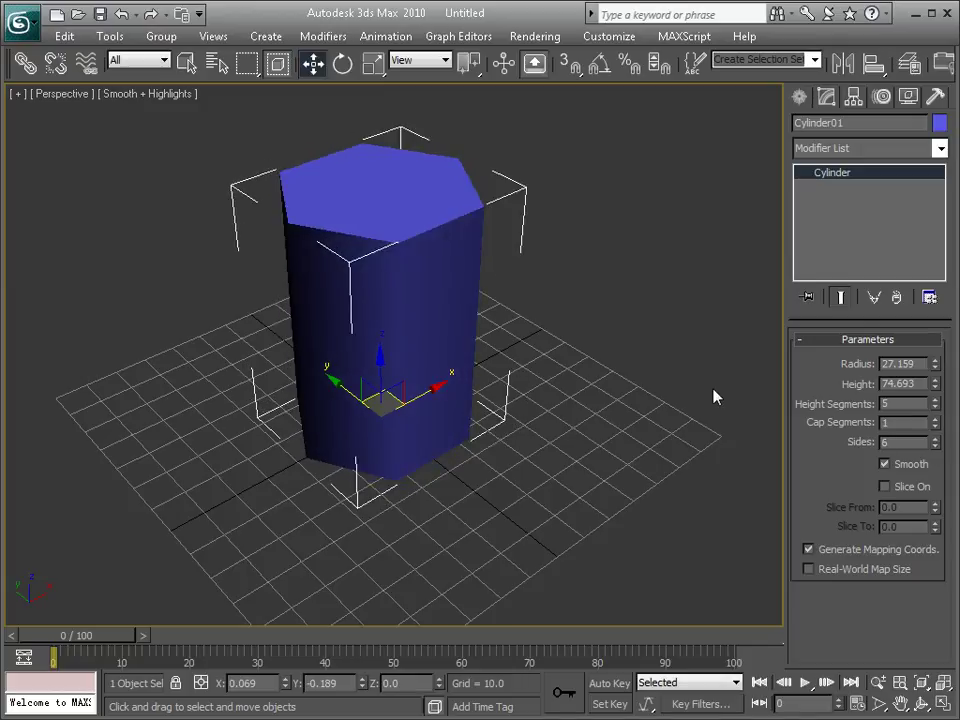
Step: Examine the hexagonal cylinder's outline from above in the maximized Top view
left_click(133, 165)
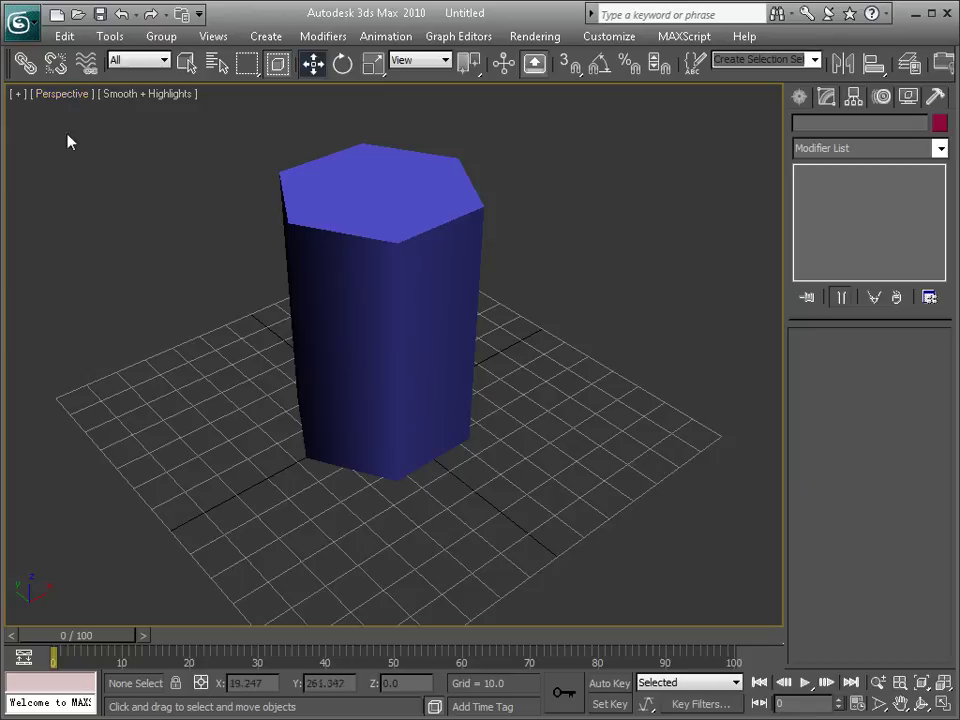
key("alt+w")
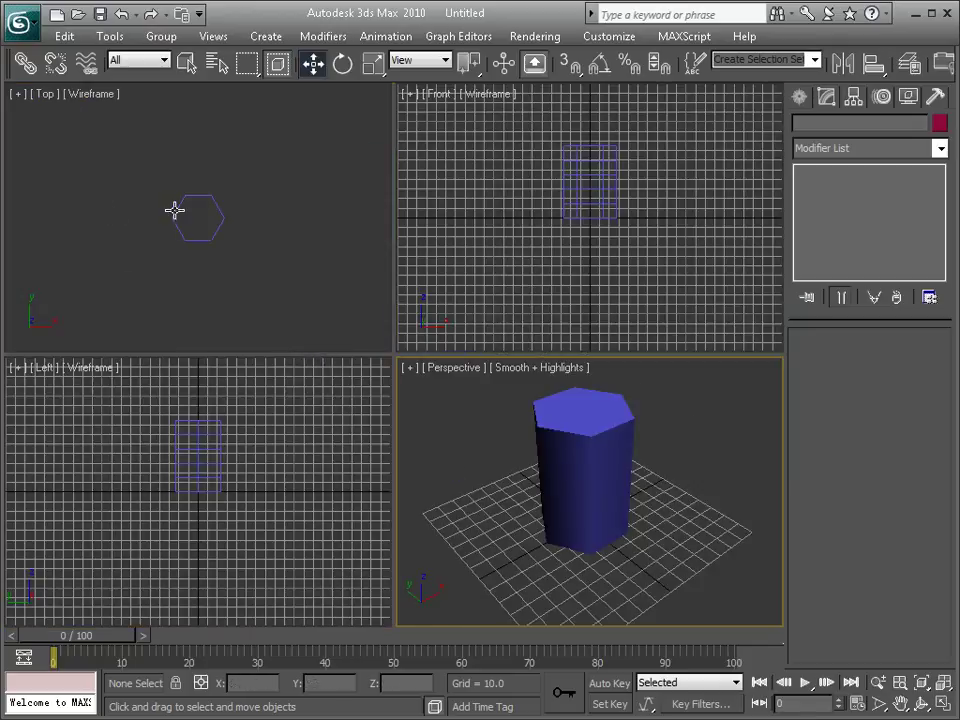
left_click(50, 101)
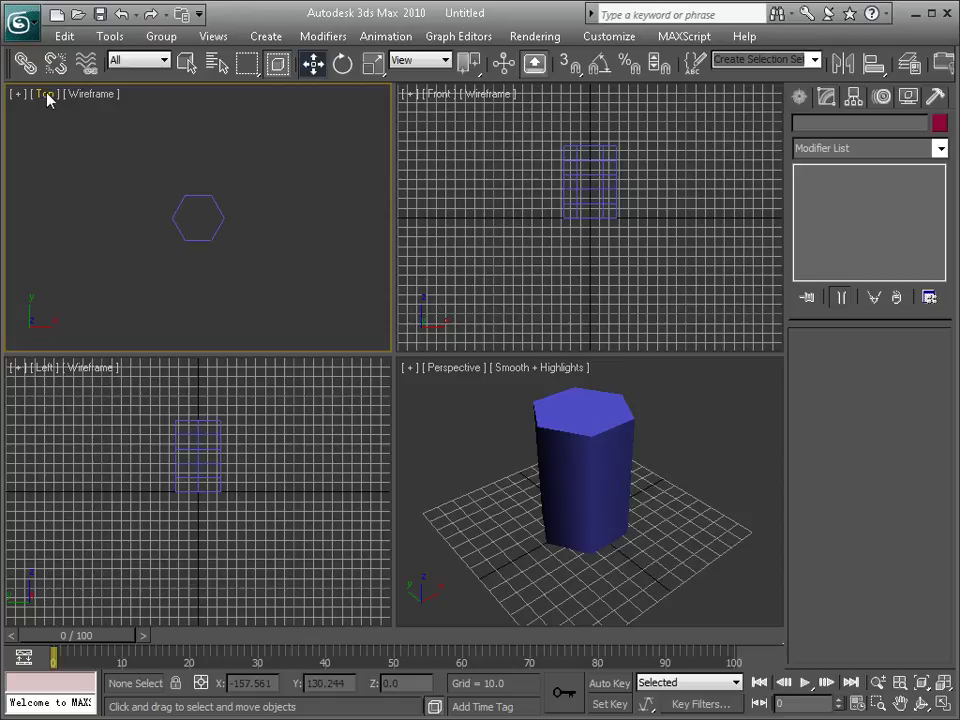
key("alt+w")
key("z")
scroll(374, 375, "up", 1)
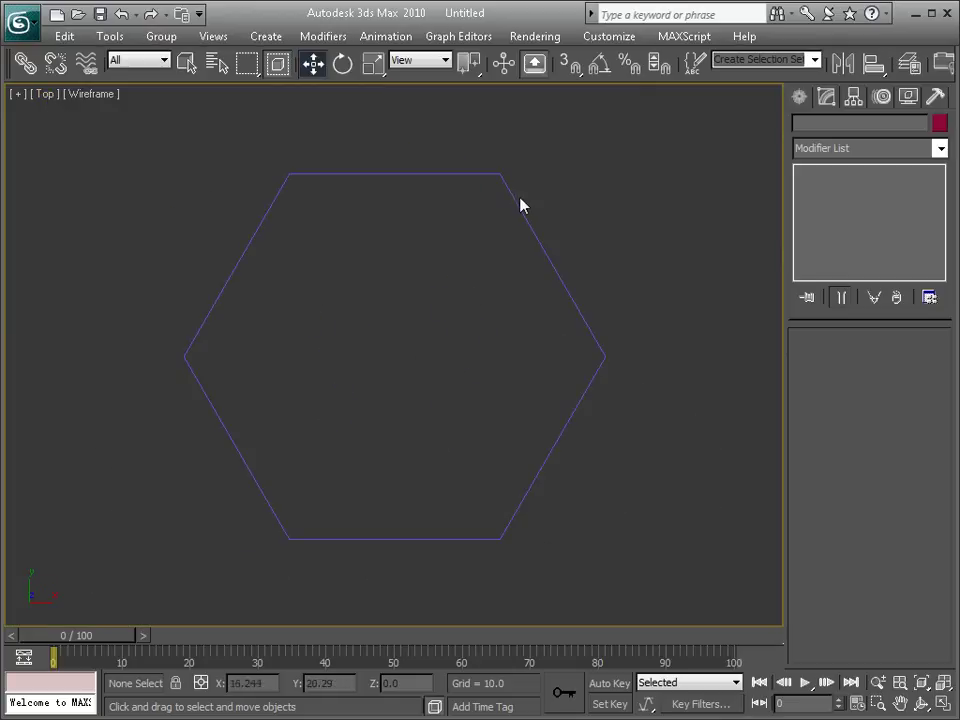
Step: Create an Extended Primitives capsule beside the cylinder in the Perspective view, with a radius of about 8.3 and a height of about 43.4
left_click(799, 97)
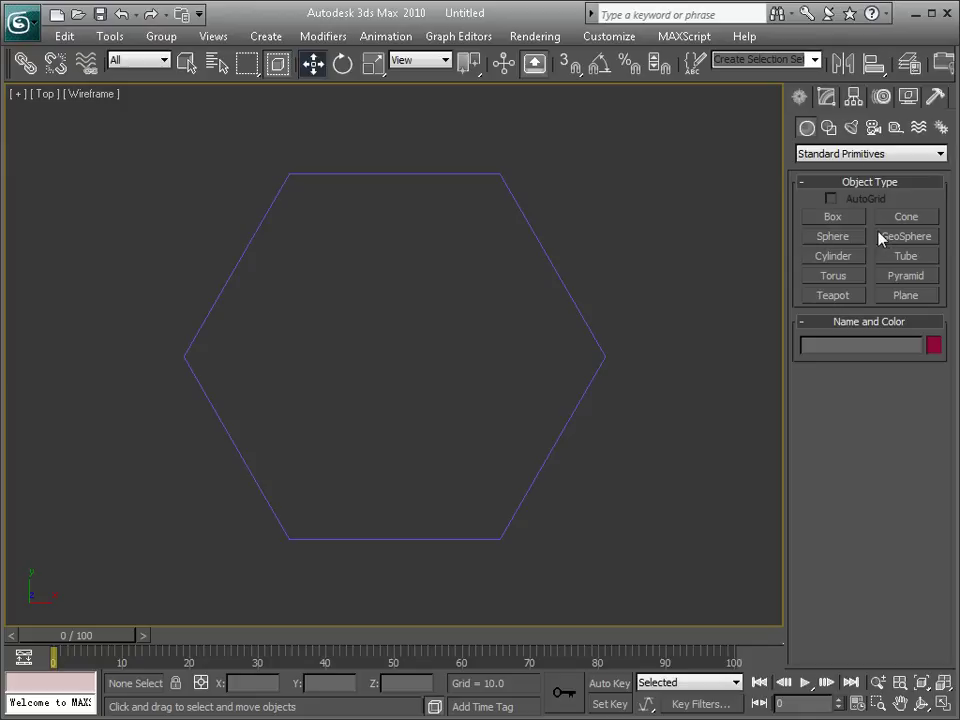
left_click(860, 153)
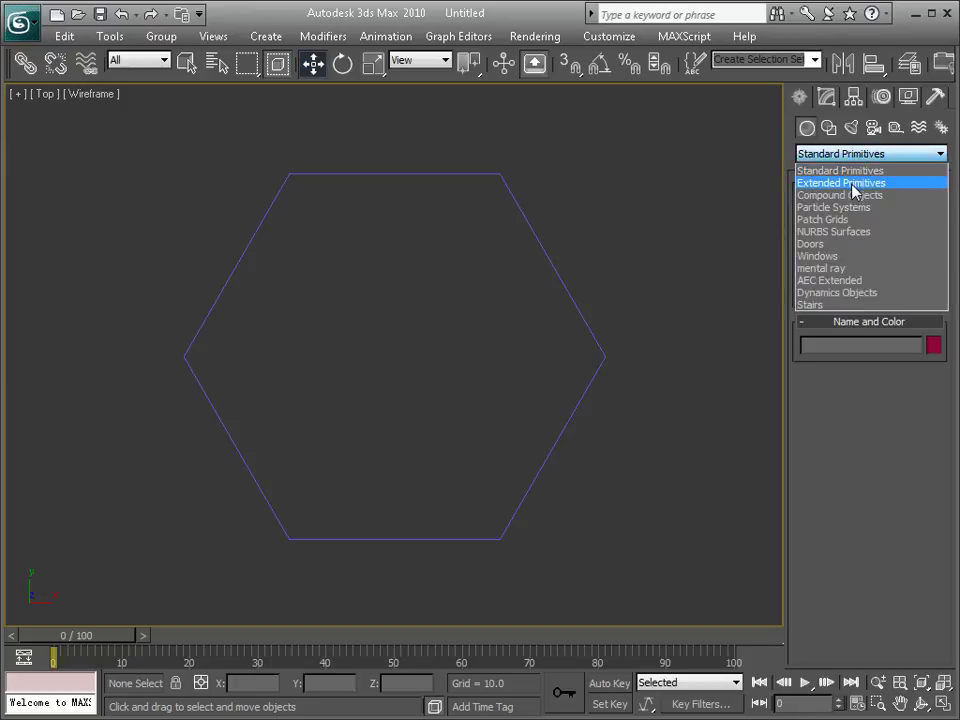
left_click(855, 185)
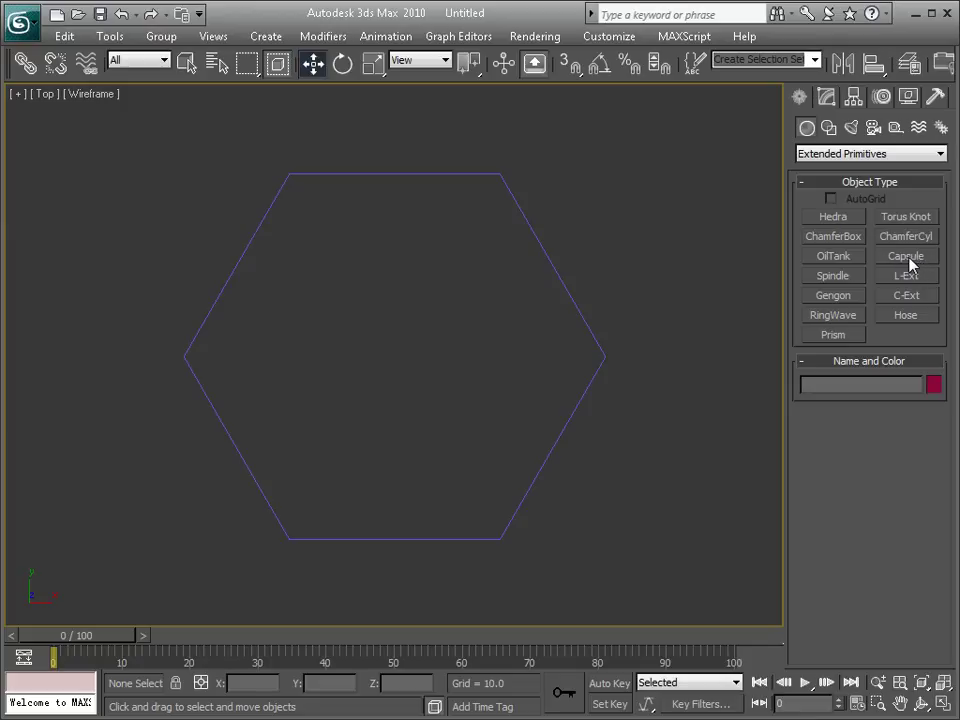
key("alt+w")
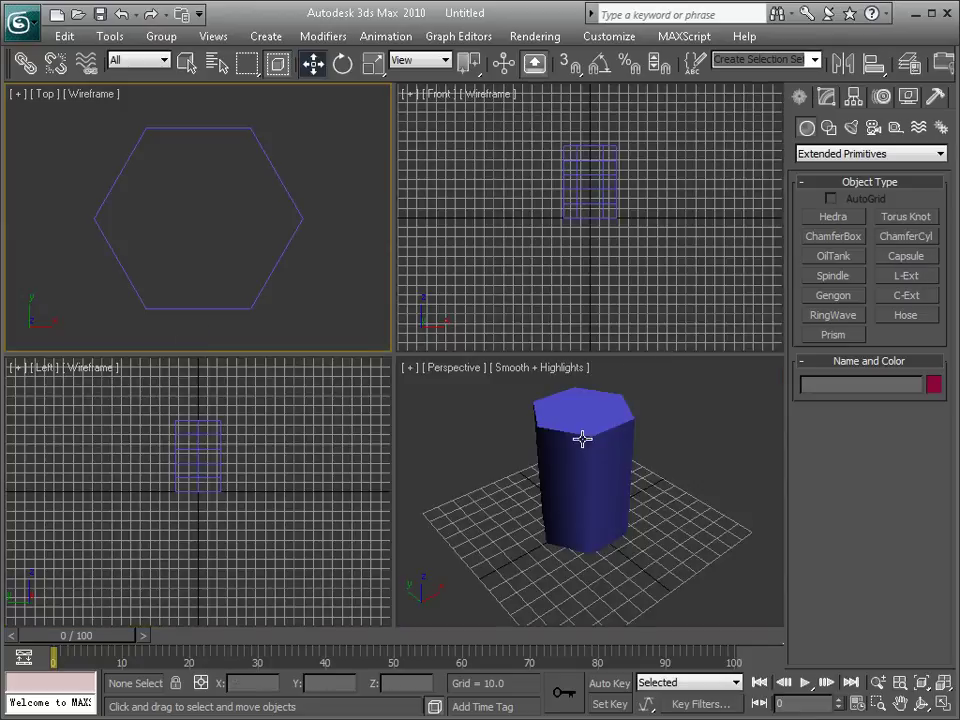
left_click(452, 378)
key("alt+w")
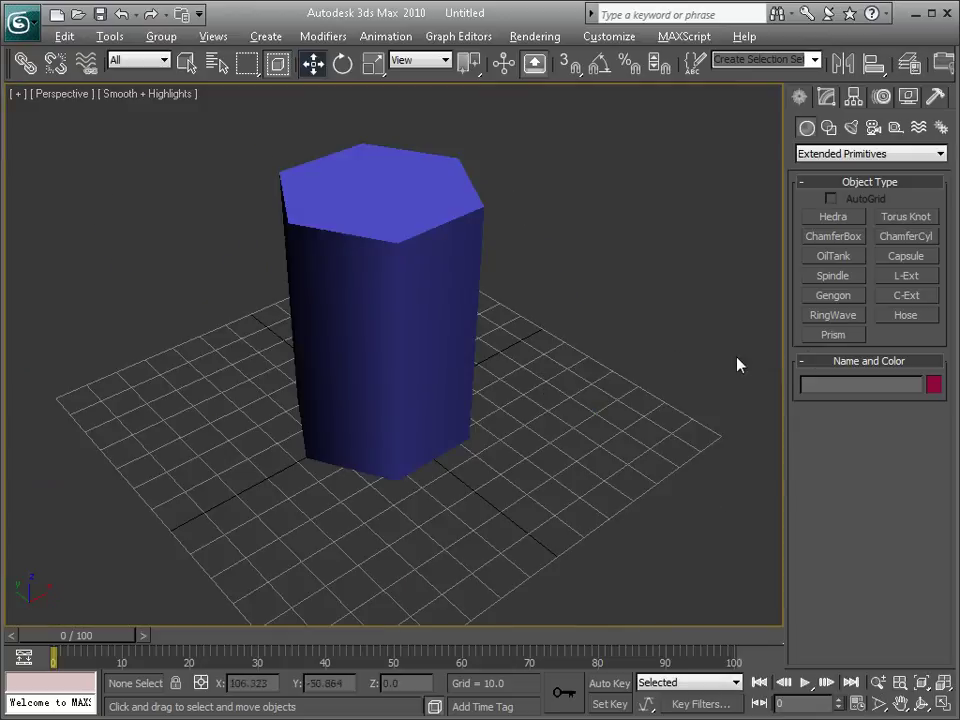
left_click(906, 256)
left_click_drag(564, 444, 580, 441)
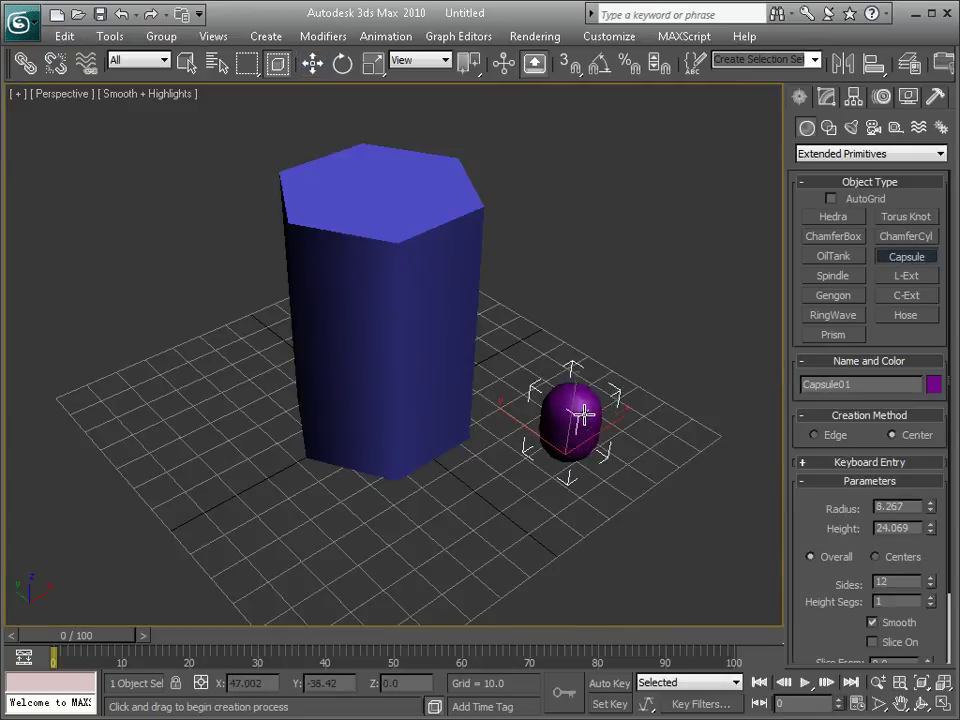
left_click(596, 338)
Step: Examine the capsule beside the hexagonal cylinder from several angles, keeping the capsule selected with the Move tool
middle_click_drag(575, 393, 564, 351, "alt")
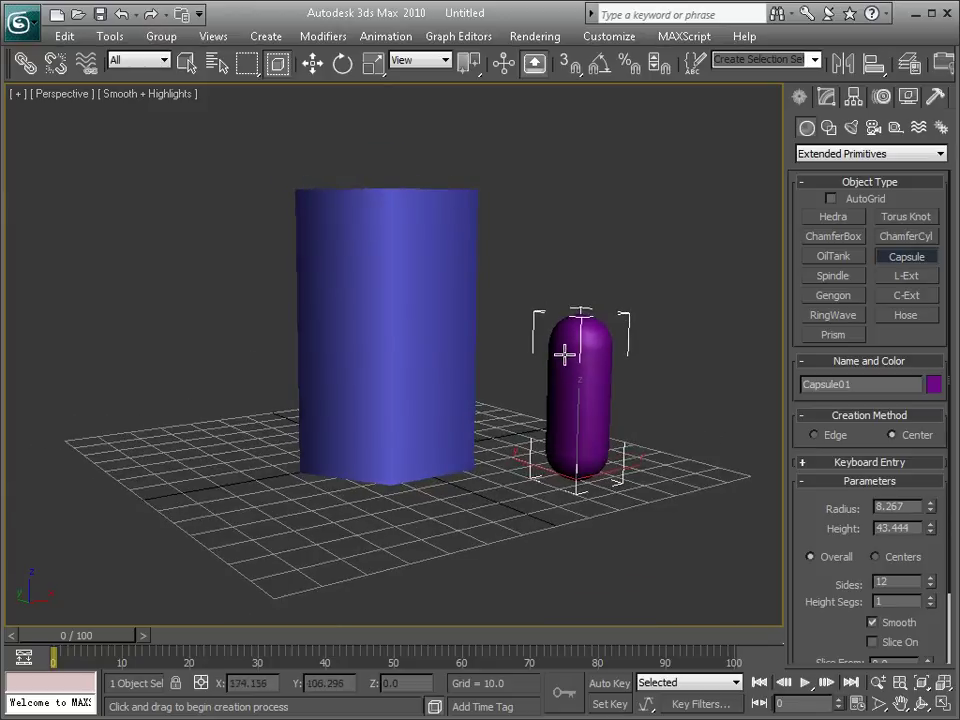
left_click(311, 62)
left_click(503, 195)
left_click(561, 364)
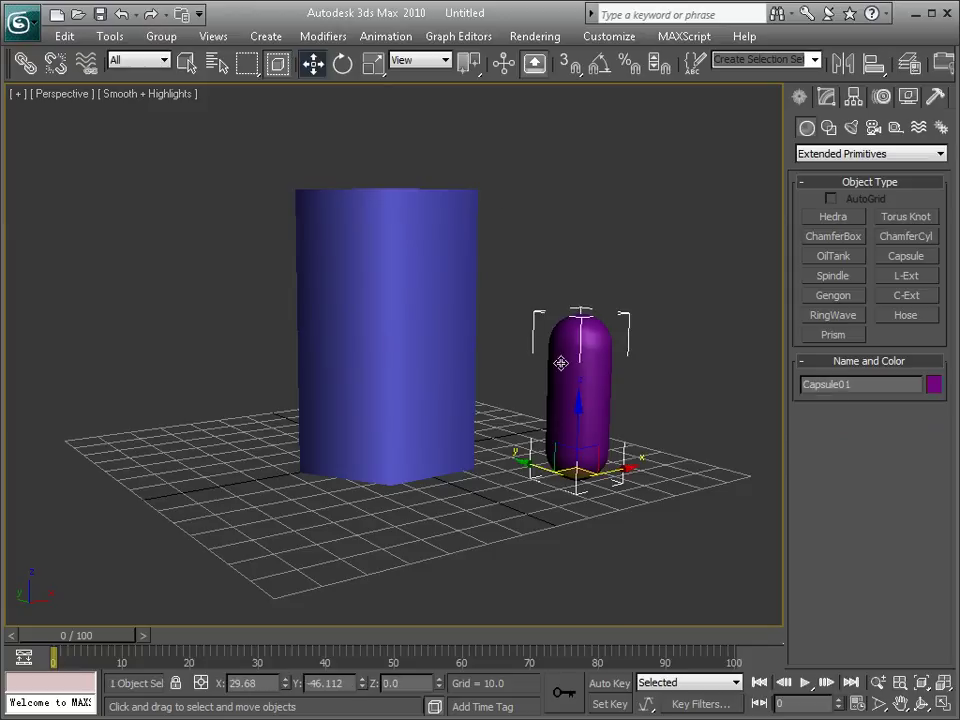
scroll(581, 366, "up", 5)
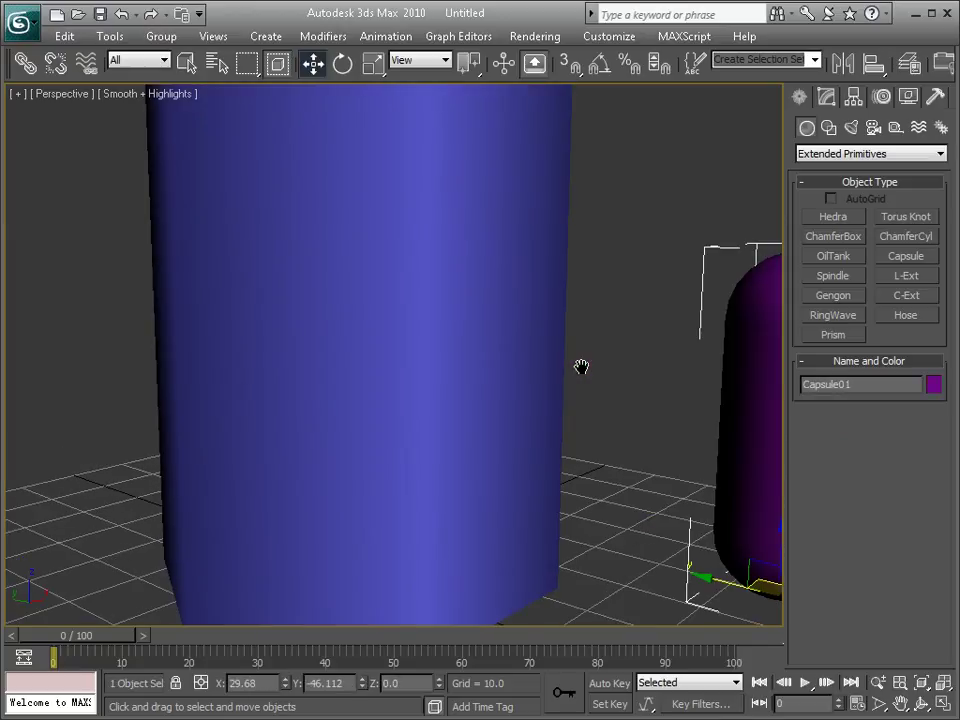
scroll(590, 365, "down", 3)
middle_click_drag(592, 364, 510, 399)
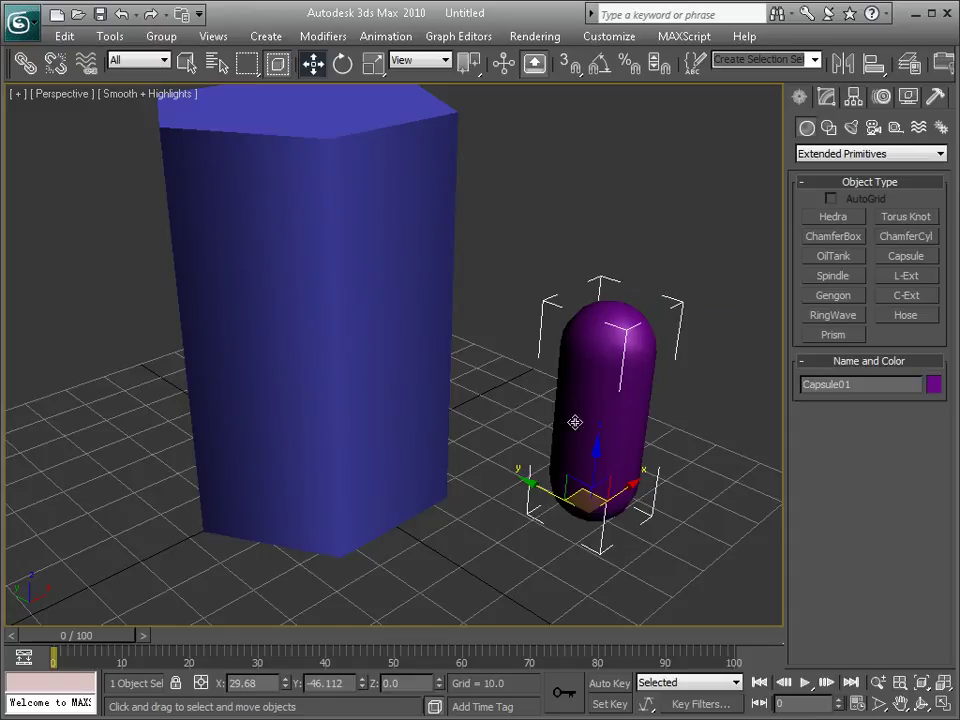
middle_click_drag(388, 244, 229, 261, "alt")
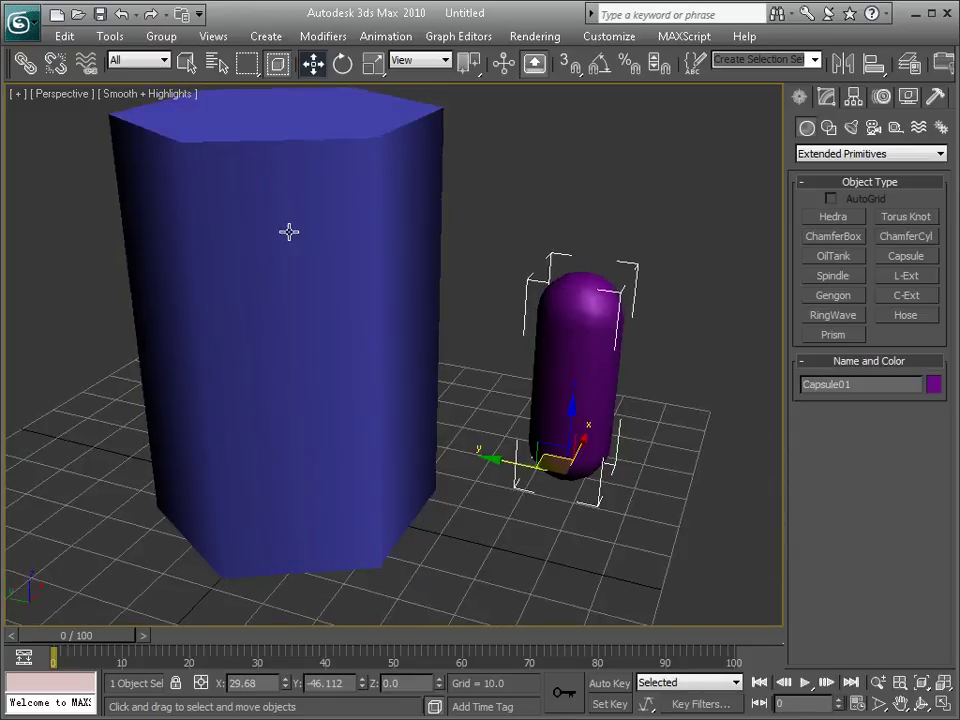
left_click(309, 272)
left_click(549, 305)
left_click(540, 247)
left_click(594, 352)
Step: Reduce the capsule's radius to about 6.9 and raise its height to about 66.9
left_click(832, 96)
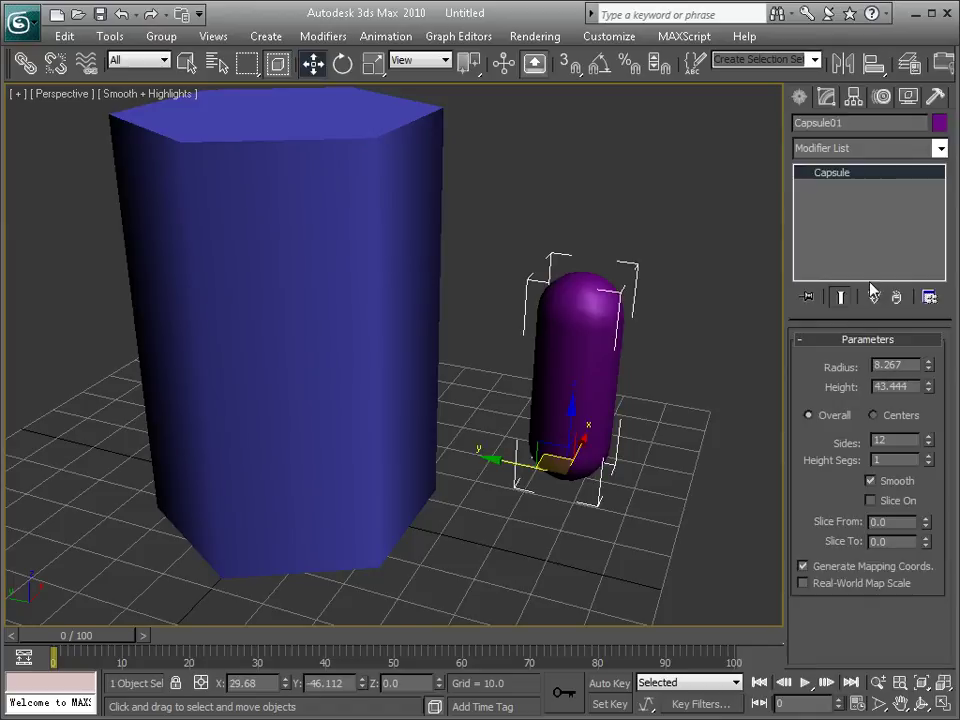
left_click_drag(928, 364, 923, 337)
left_click(930, 389)
middle_click_drag(568, 360, 570, 407, "alt")
Step: Move the capsule roughly onto the hexagon's lower-right corner in the maximized Top view
key("alt+w")
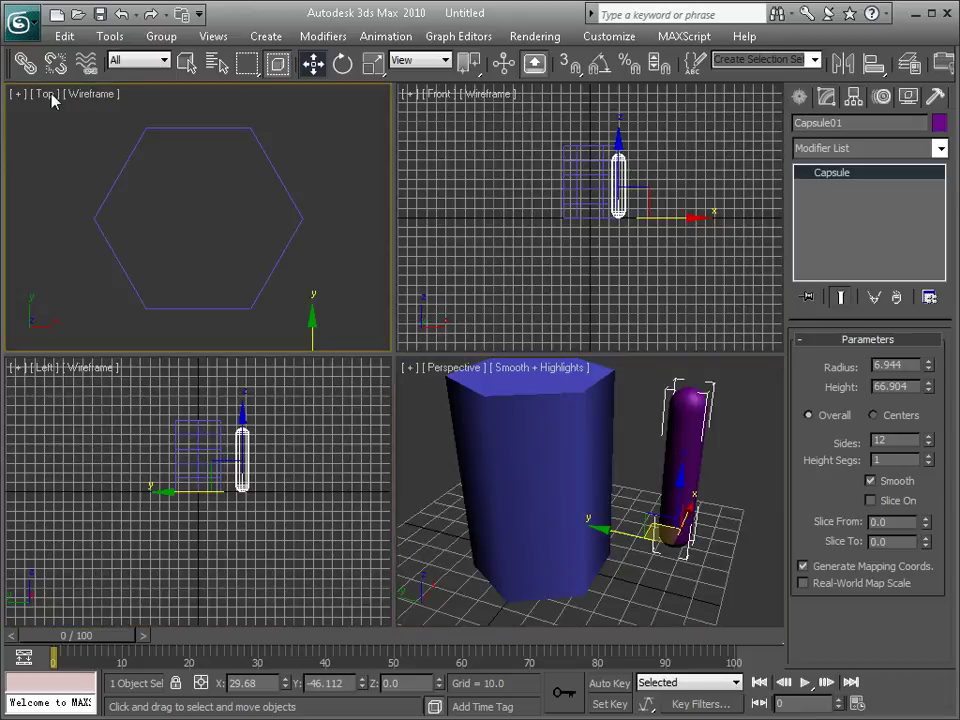
left_click(52, 95)
key("alt+w")
scroll(500, 432, "down", 4)
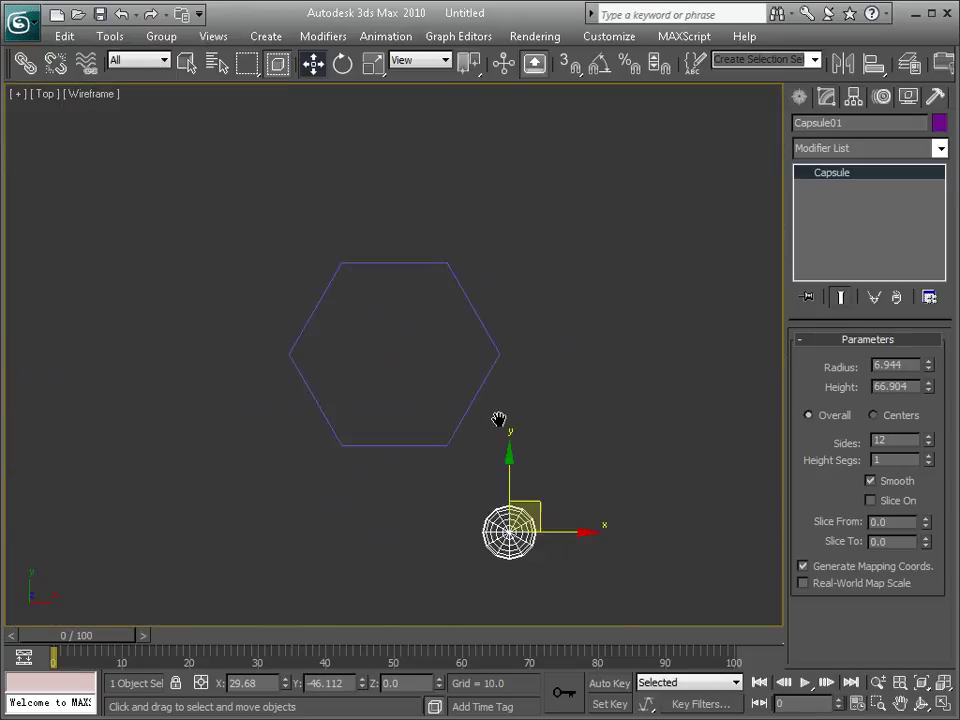
left_click_drag(521, 477, 480, 405)
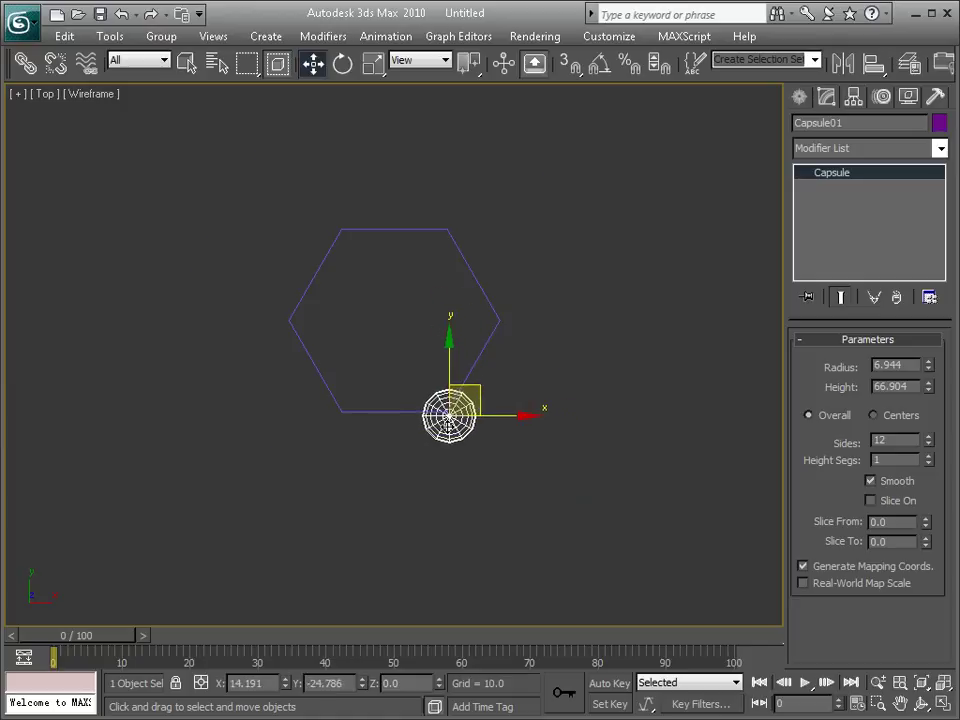
scroll(448, 427, "up", 3)
middle_click_drag(519, 456, 468, 419)
Step: Move the capsule off the corner, then use 3D snapping to place its centre exactly on the hexagon's lower-right vertex
left_click_drag(510, 486, 595, 502)
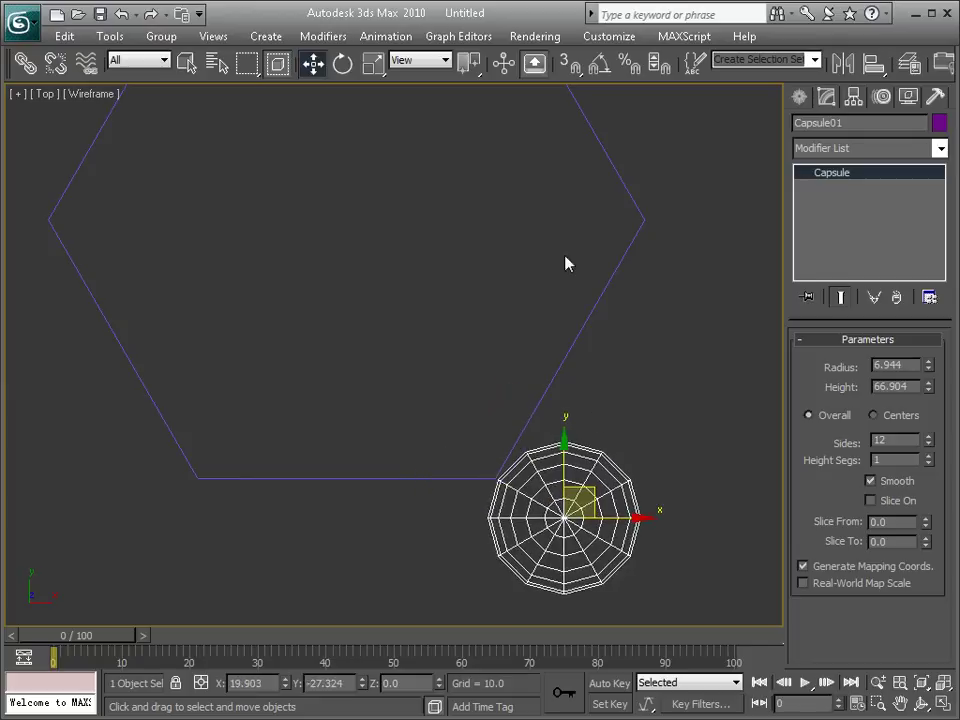
left_click(568, 66)
left_click_drag(603, 518, 507, 482)
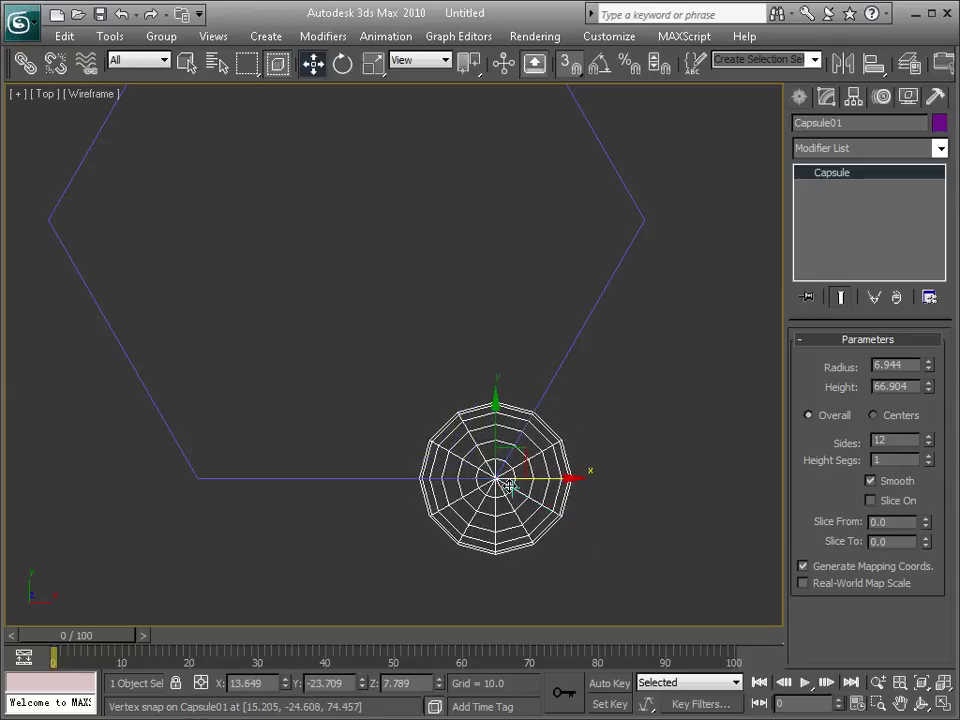
Step: Clear all snap types in the Grid and Snap Settings and enable only Vertex
right_click(569, 66)
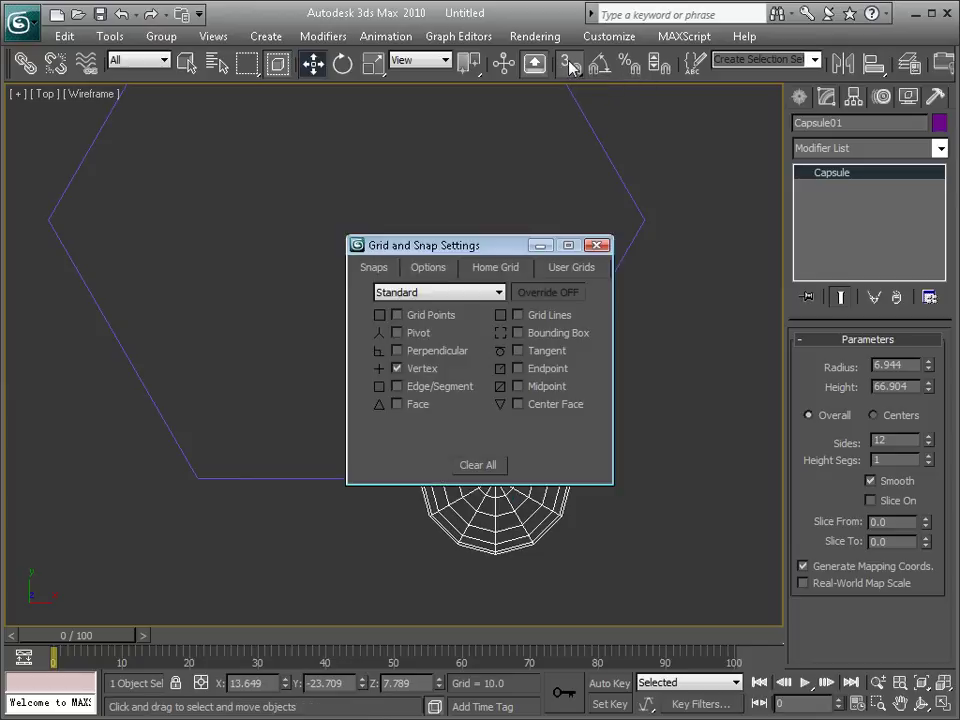
left_click(479, 466)
left_click_drag(466, 245, 482, 233)
left_click(412, 358)
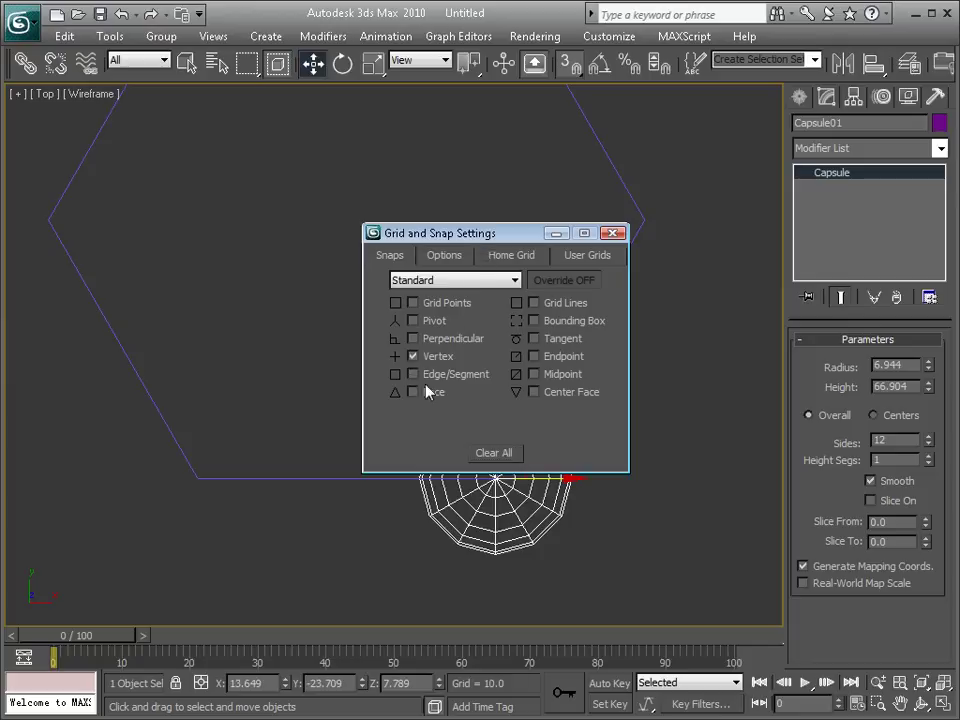
left_click(616, 235)
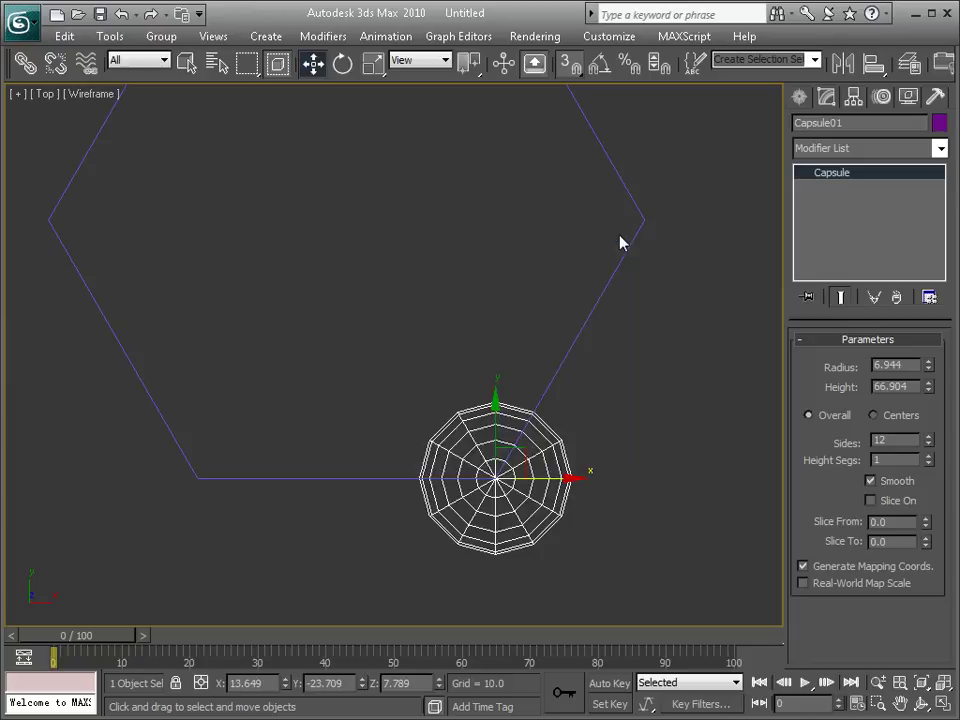
Step: Clone the capsule along the negative X axis as a side-by-side row of 7 copies, using the Copy option
left_click(615, 439)
left_click(555, 441)
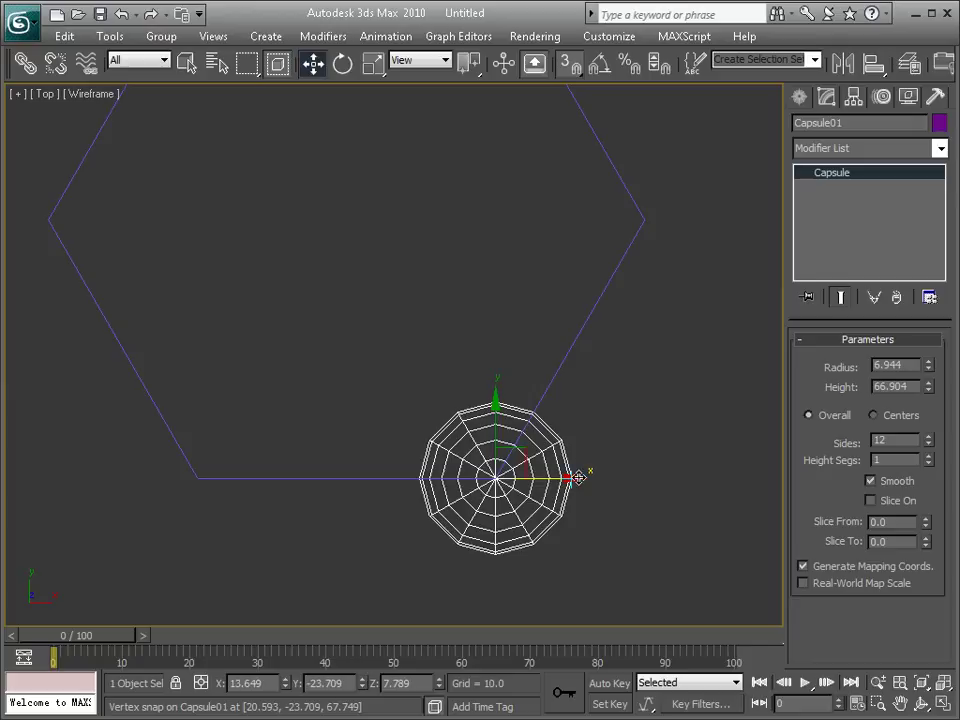
left_click_drag(577, 479, 413, 479, "shift")
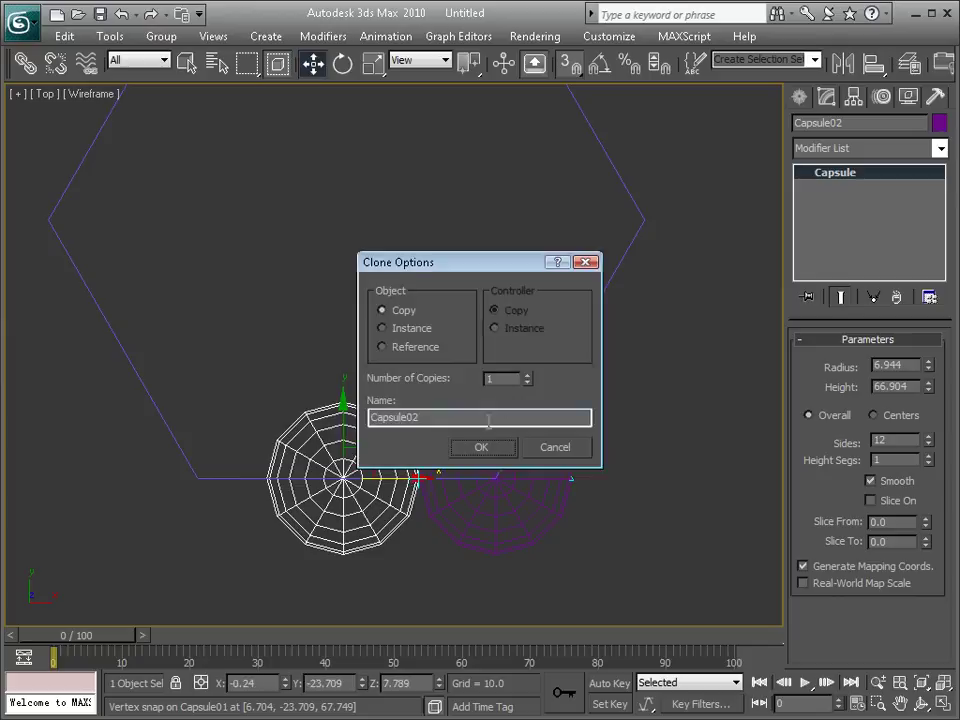
left_click(528, 376)
left_click(528, 376)
left_click(528, 376)
left_click(528, 376)
left_click(528, 376)
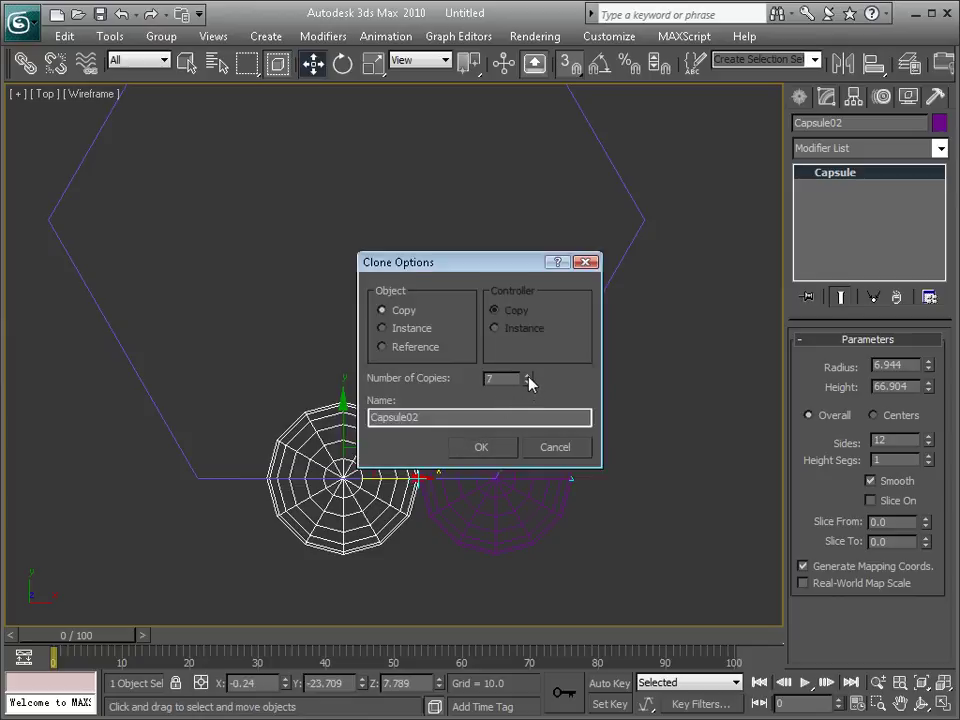
left_click(481, 447)
Step: Snap the centre of the first capsule copy onto the hexagon's leftmost vertex
middle_click_drag(494, 444, 642, 435)
scroll(548, 427, "down", 3)
left_click(500, 491)
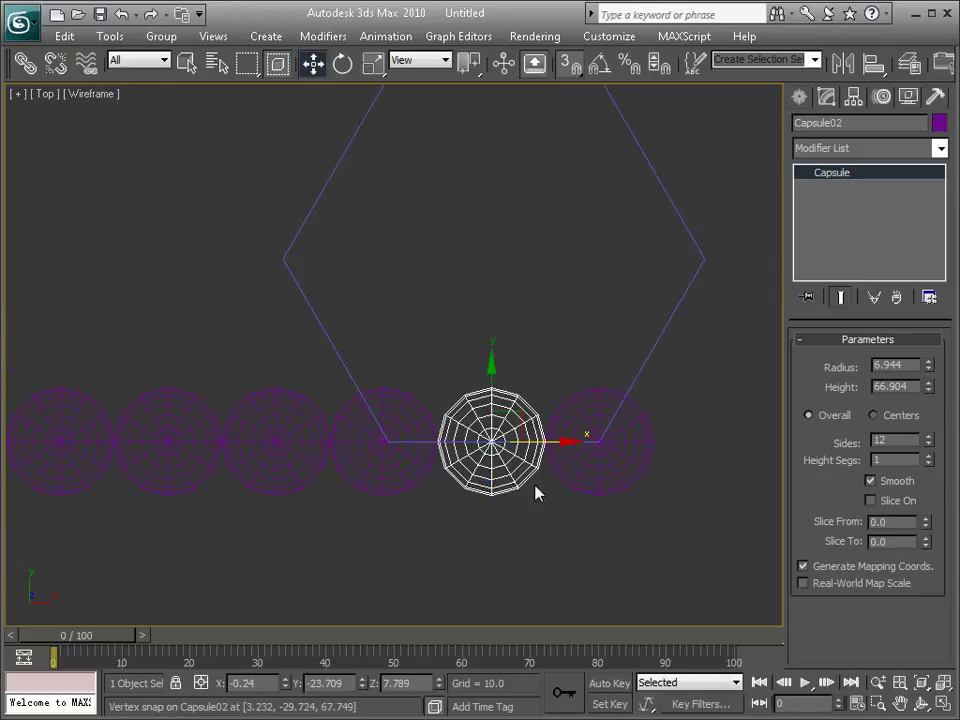
left_click(494, 442)
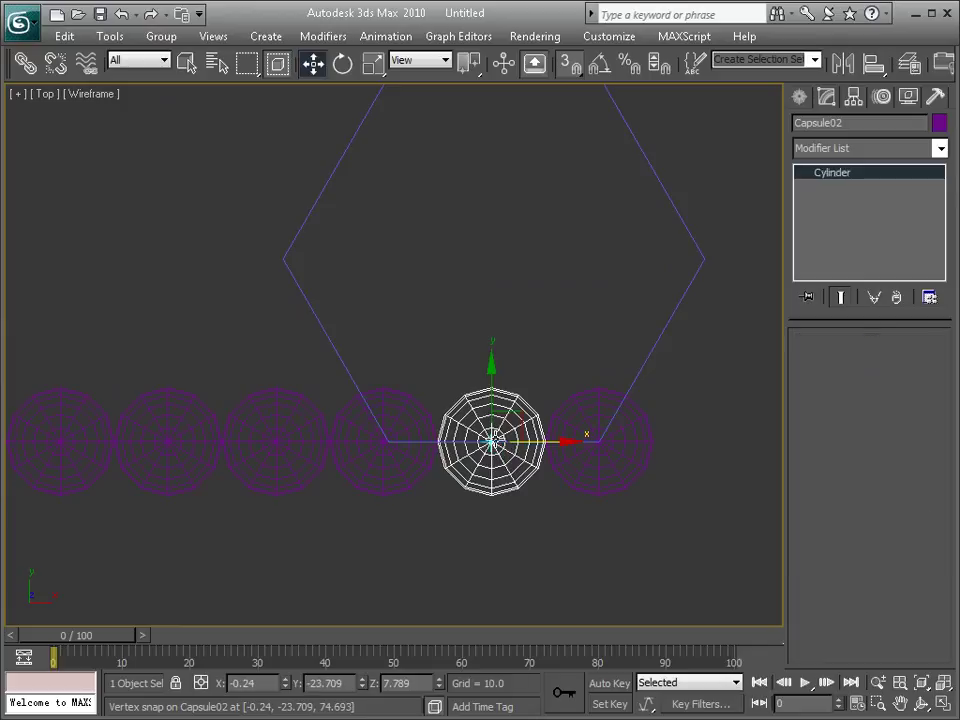
left_click(490, 428)
left_click(494, 424)
left_click_drag(490, 441, 283, 258)
Step: Snap the second capsule copy onto the hexagon's lower-left vertex and the third onto its rightmost vertex
left_click(384, 441)
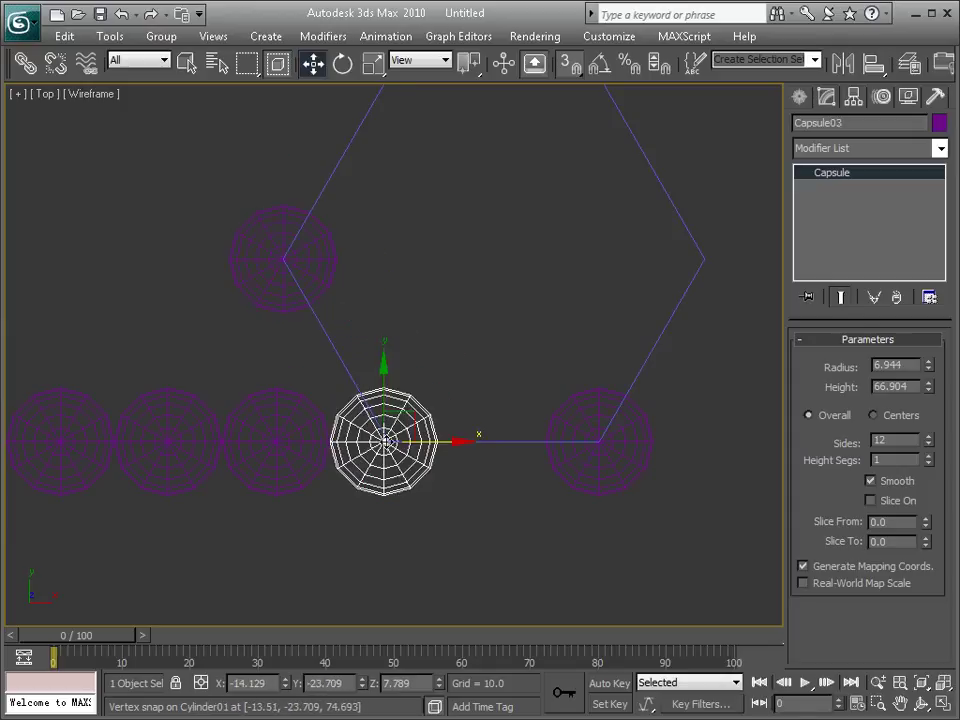
mouse_move(388, 441)
left_mouse_down()
mouse_move(432, 414)
mouse_move(386, 447)
left_mouse_up()
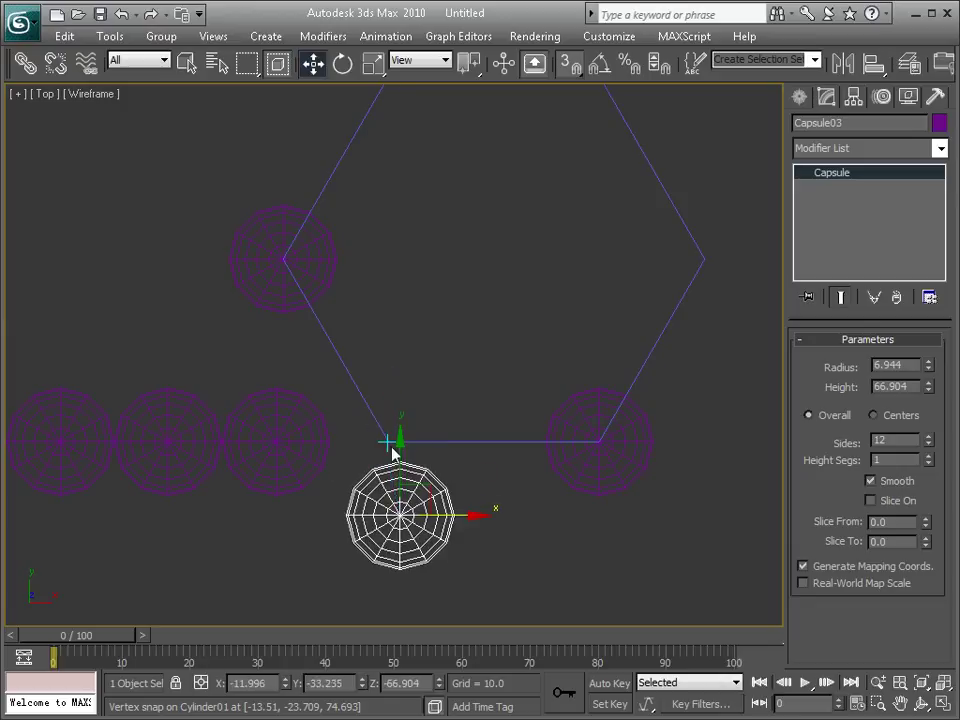
left_click_drag(400, 515, 389, 445)
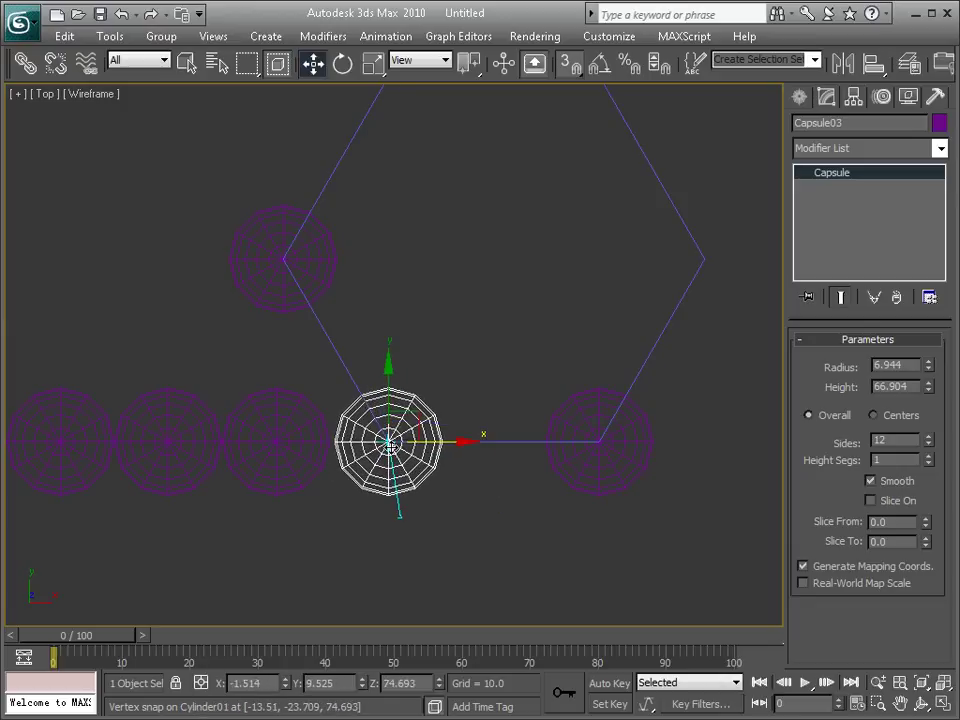
left_click(278, 443)
left_click_drag(277, 442, 680, 259)
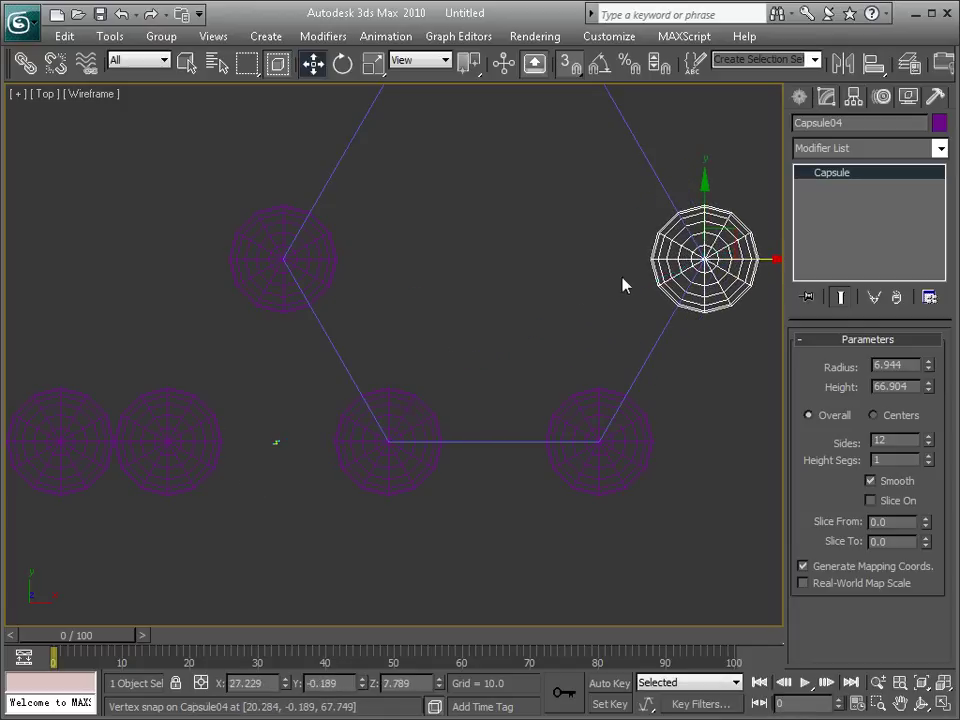
Step: Snap two more capsule copies onto the hexagon's upper-left and upper-right vertices, and clear the selection
middle_click_drag(514, 270, 470, 346)
left_click(27, 518)
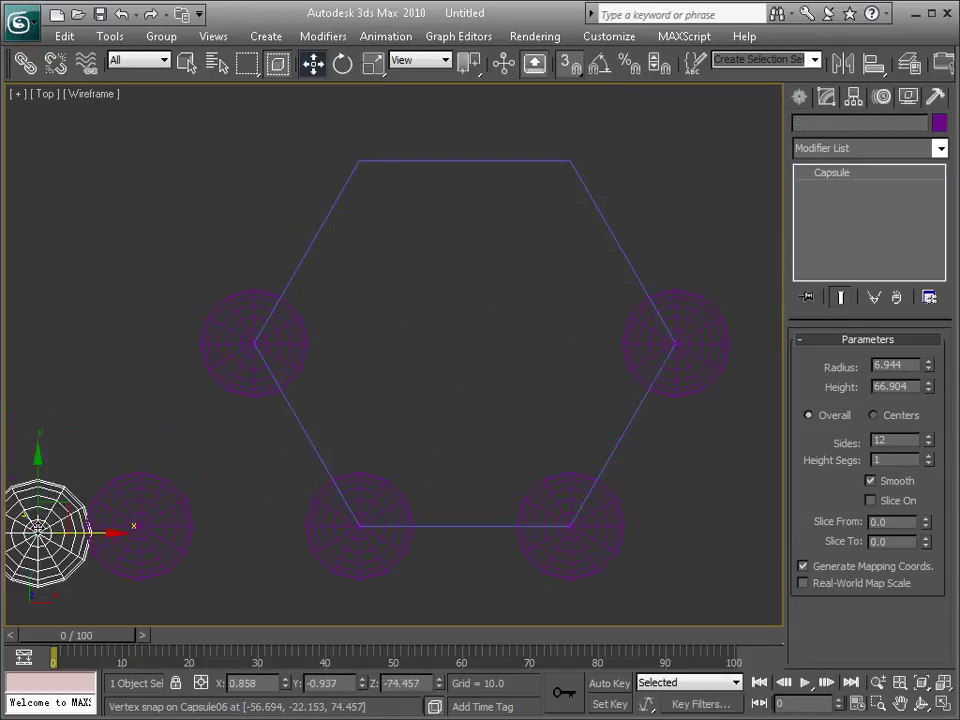
left_click_drag(290, 367, 360, 160)
left_click_drag(138, 523, 570, 160)
left_click(562, 315)
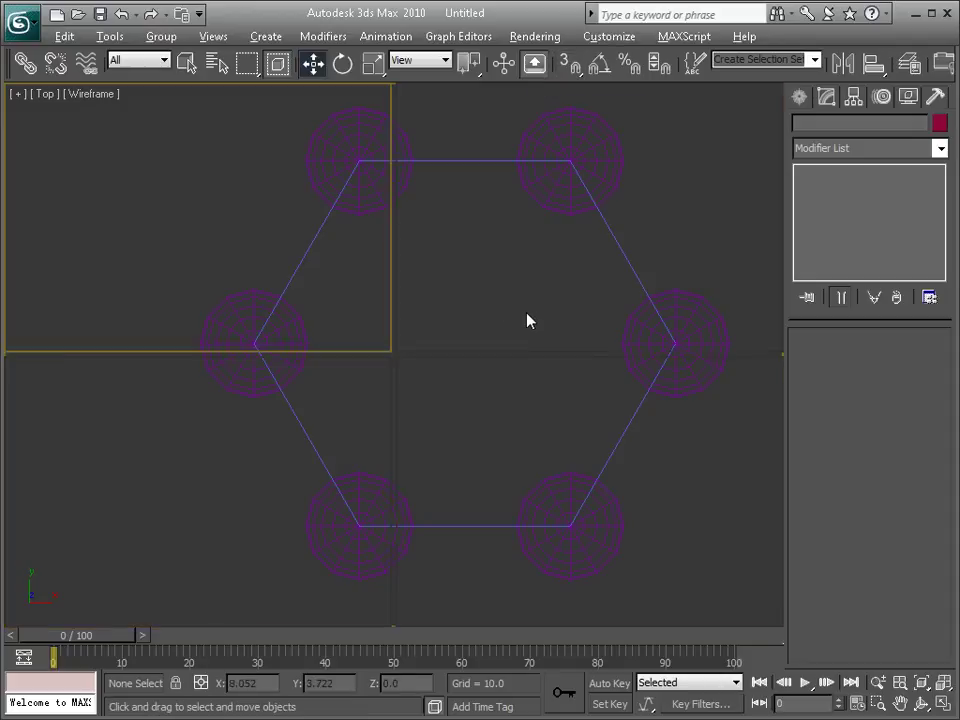
Step: In the Left view, select all six capsules without the cylinder and lower them slightly so they sit centred along the cylinder's height
key("alt+w")
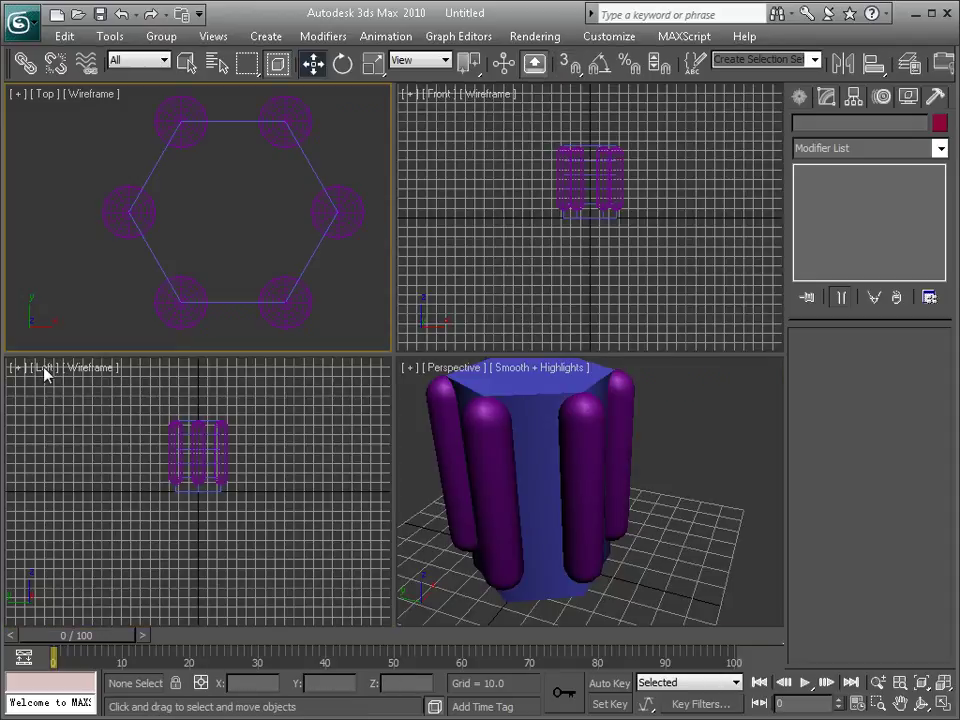
left_click(90, 390)
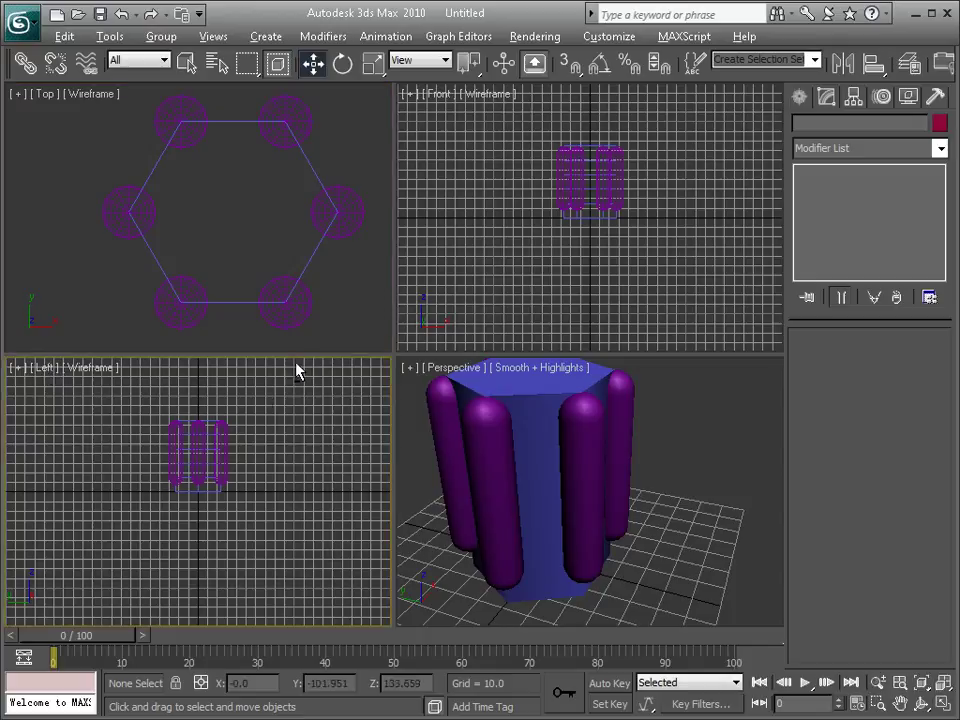
key("alt+w")
key("g")
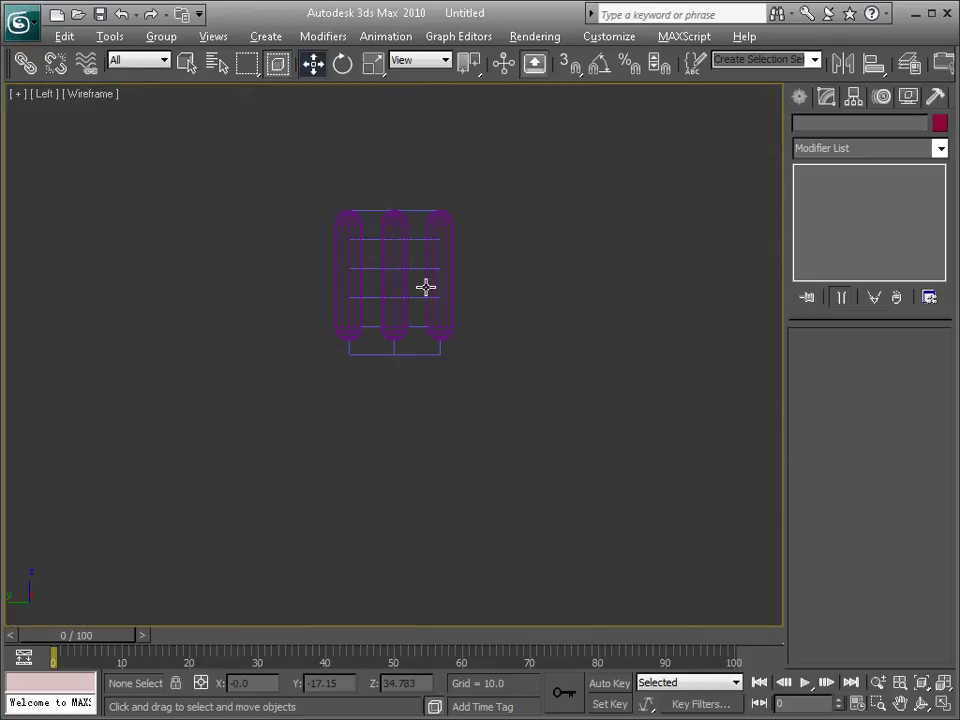
key("z")
scroll(412, 338, "down", 2)
left_click_drag(604, 221, 204, 354)
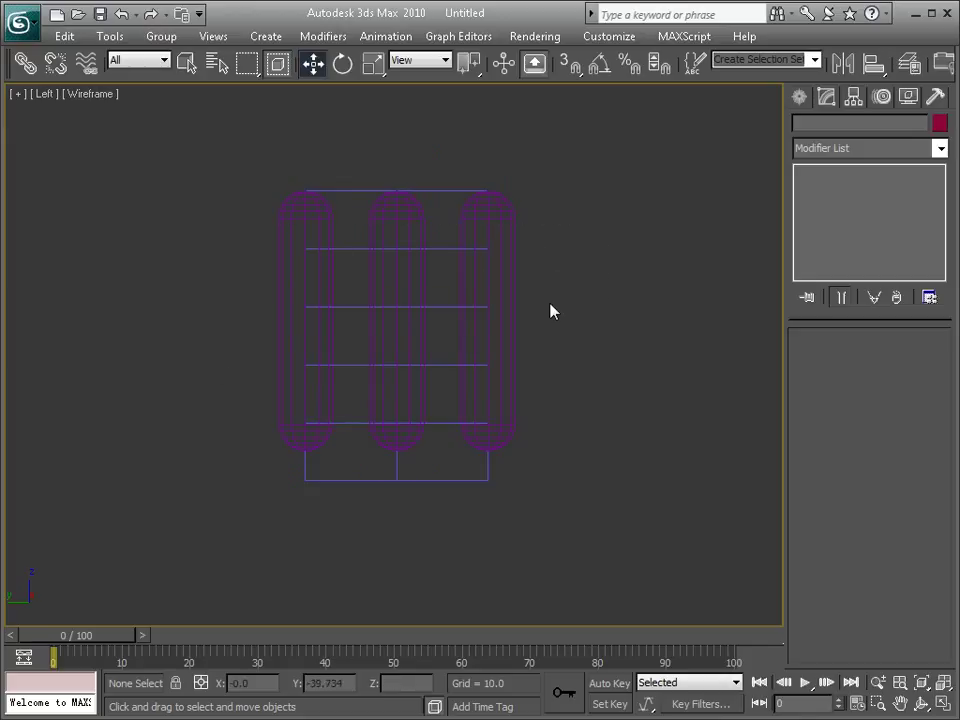
left_click_drag(630, 231, 168, 401)
left_click_drag(221, 156, 703, 543)
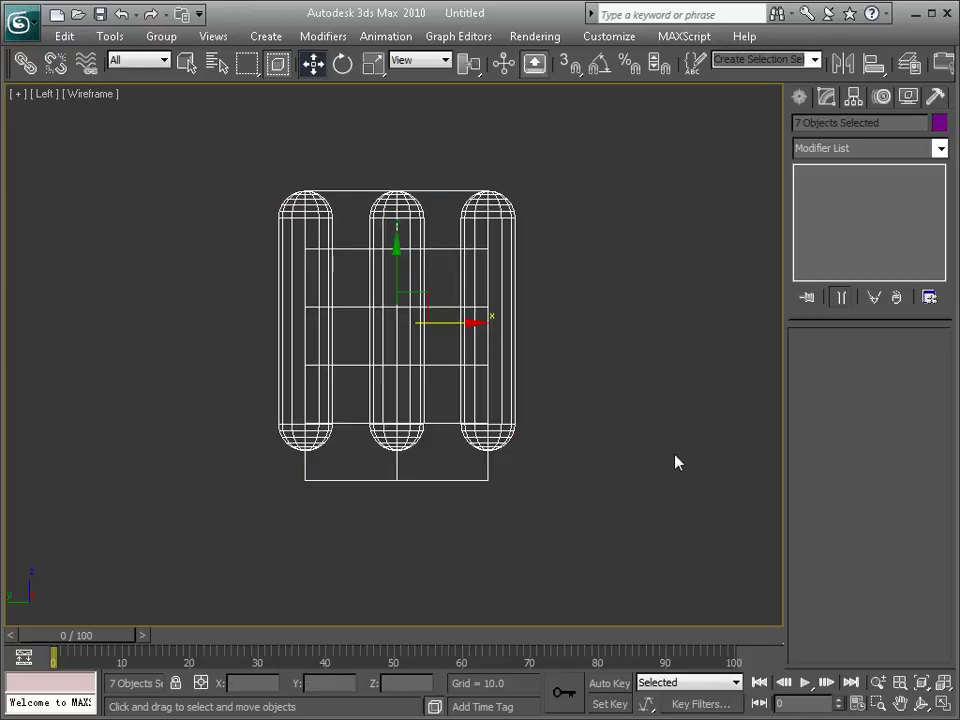
left_click(457, 480, "alt")
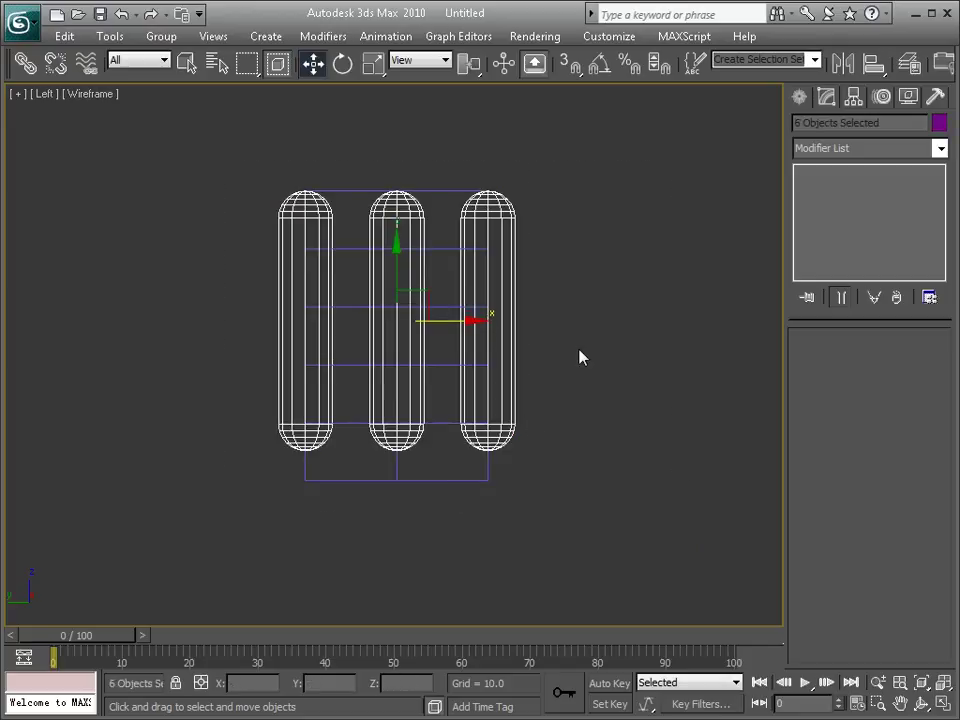
left_click_drag(397, 255, 396, 272)
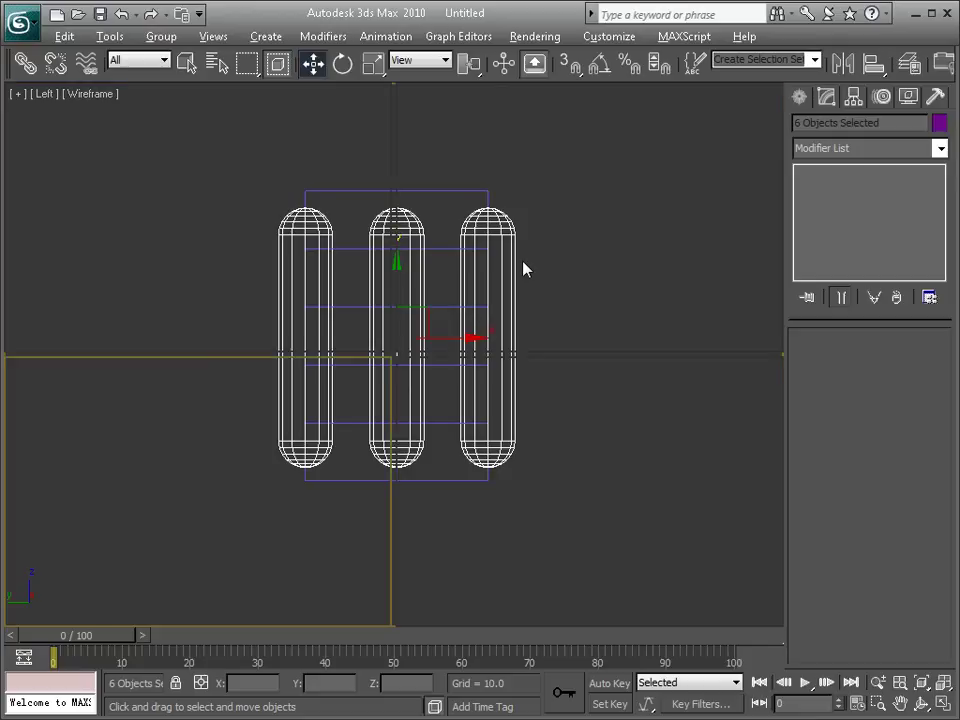
Step: In the Perspective view, set the cylinder's number of sides to 18
key("alt+w")
left_click(683, 486)
key("alt+w")
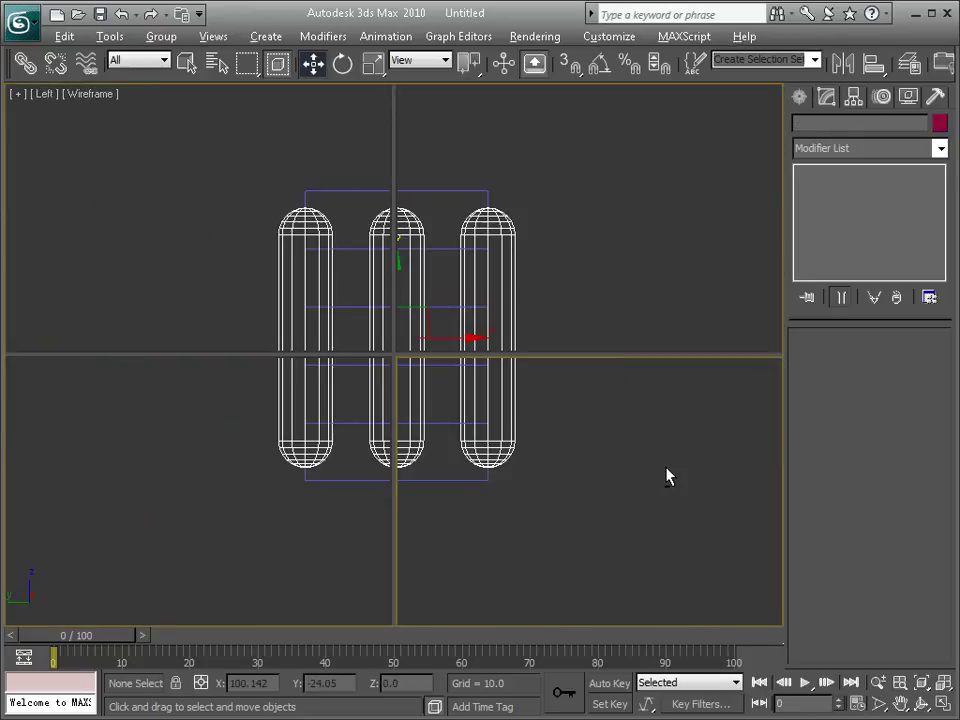
middle_click_drag(325, 284, 430, 300)
scroll(435, 321, "down", 4)
left_click(420, 242)
left_click_drag(938, 447, 954, 350)
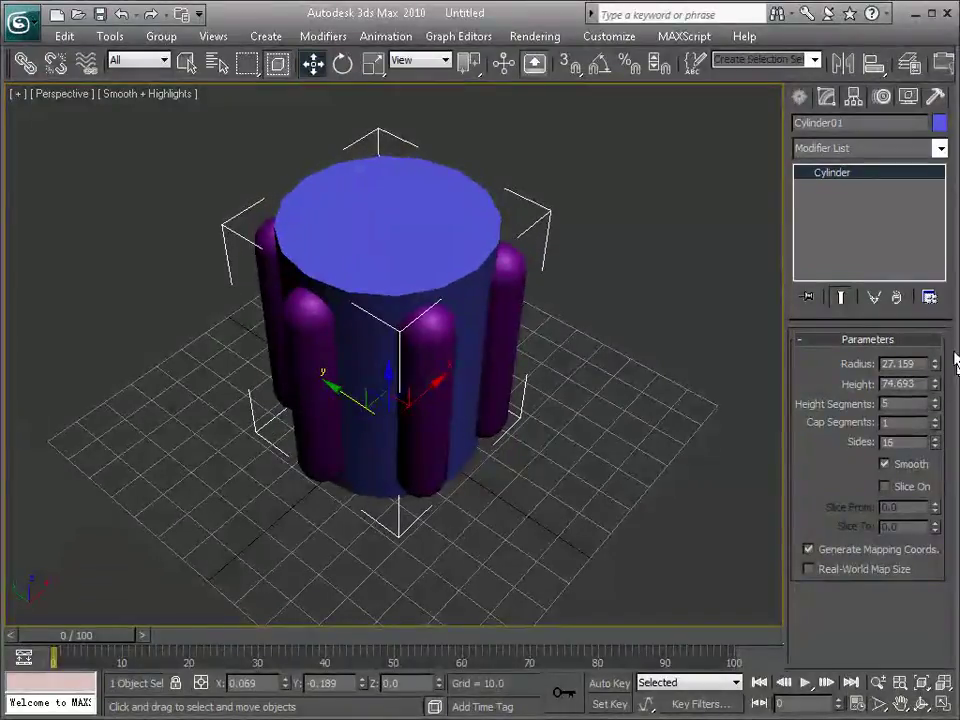
left_click(937, 440)
left_click(937, 440)
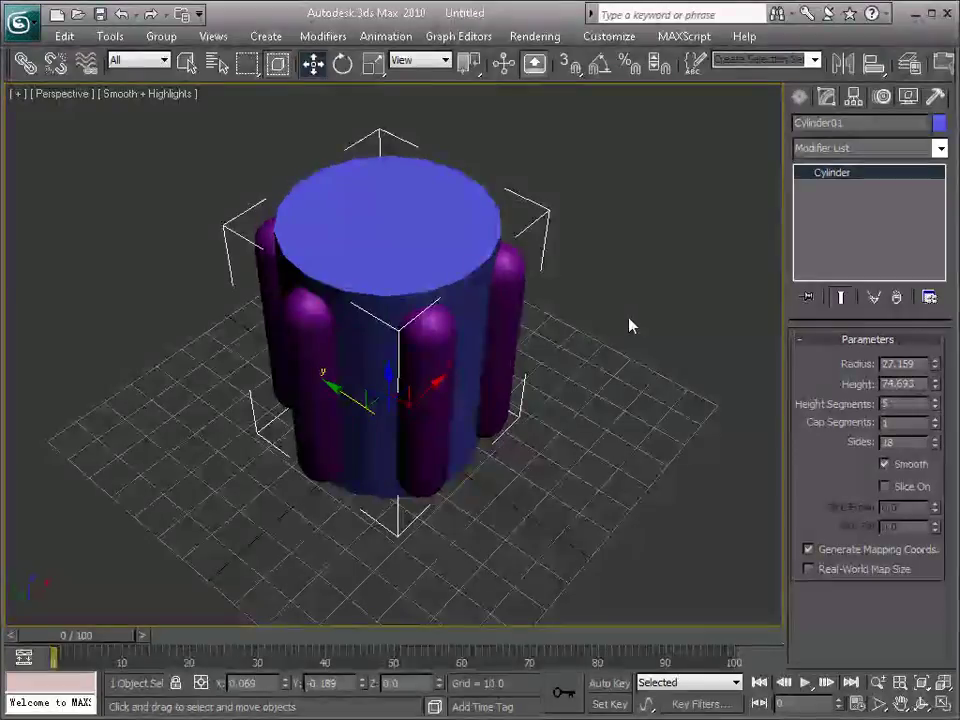
Step: Show edged faces in the Perspective view, set the cylinder's height segments to 16, and clear the selection
mouse_move(538, 326)
middle_mouse_down("alt")
mouse_move(476, 300)
mouse_move(543, 257)
mouse_move(454, 302)
mouse_move(477, 338)
mouse_move(570, 289)
mouse_move(300, 388)
mouse_move(176, 302)
mouse_move(288, 285)
middle_mouse_up("alt")
key("F4")
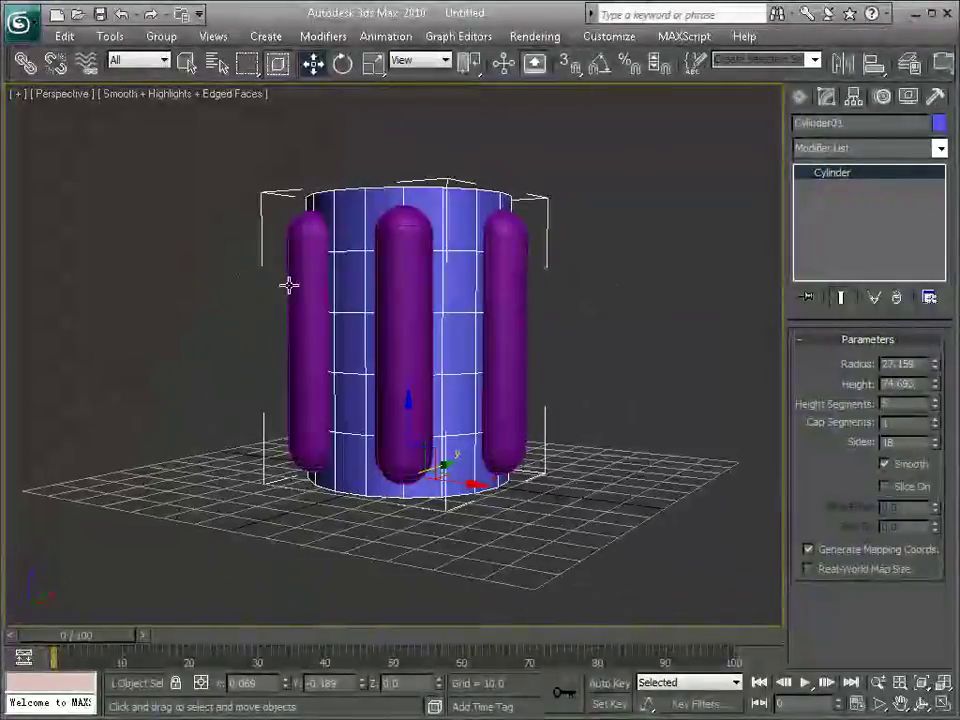
left_click(935, 399)
left_click(935, 400)
left_click(935, 400)
left_click(935, 400)
left_click(935, 400)
left_click(935, 400)
left_click(935, 400)
left_click(935, 400)
left_click(935, 400)
left_click(935, 400)
left_click(935, 400)
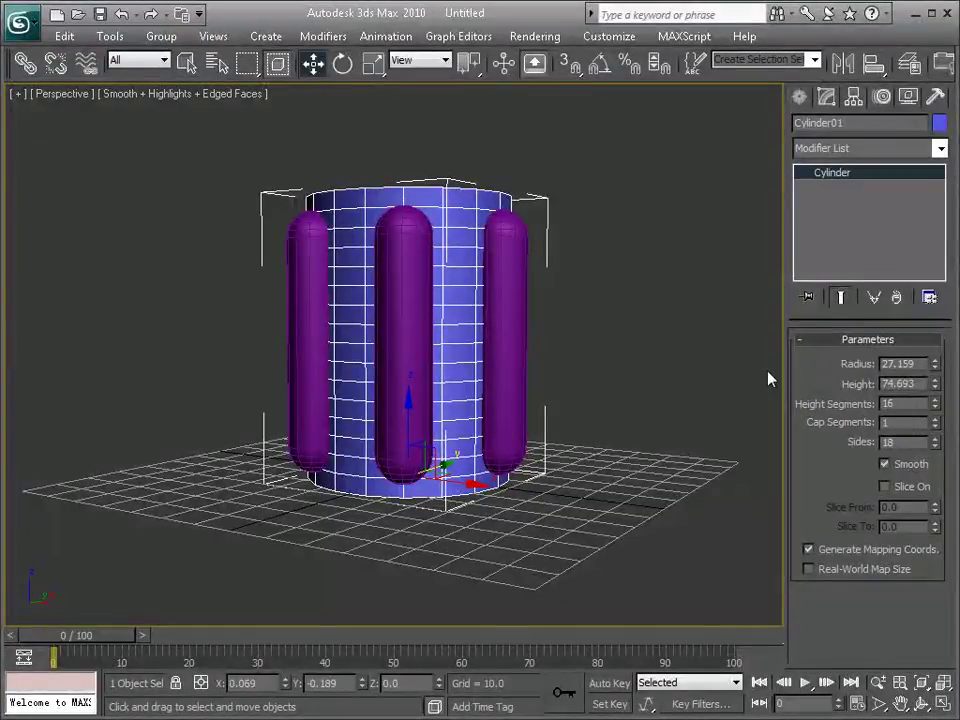
left_click(651, 364)
middle_click_drag(651, 364, 570, 292, "alt")
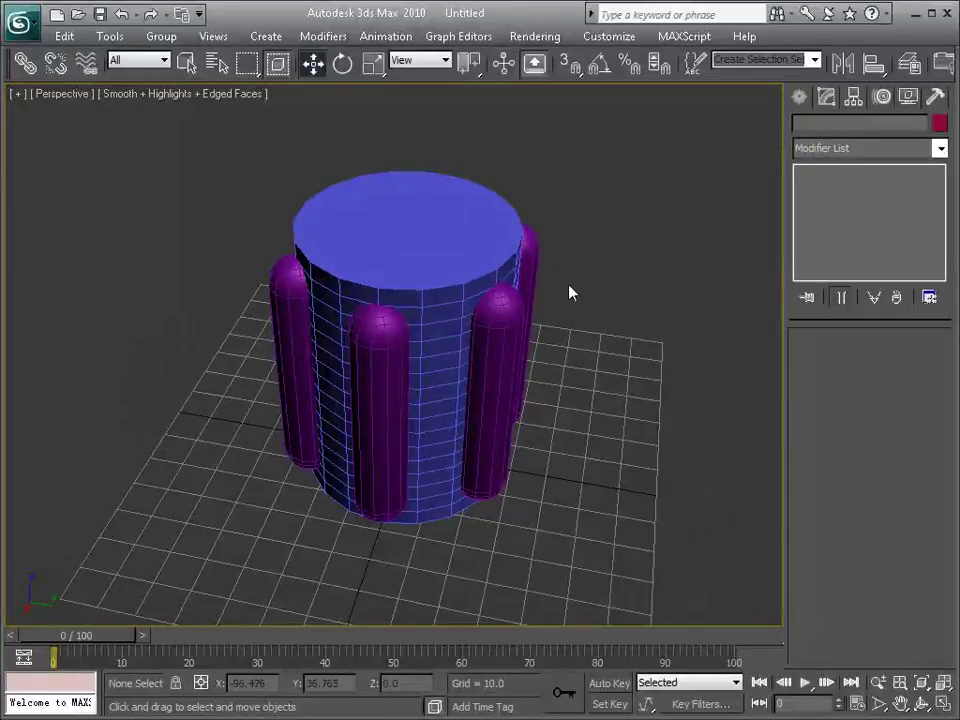
Step: Convert all six capsules around the cylinder to Editable Poly and clear the selection
left_click(493, 320)
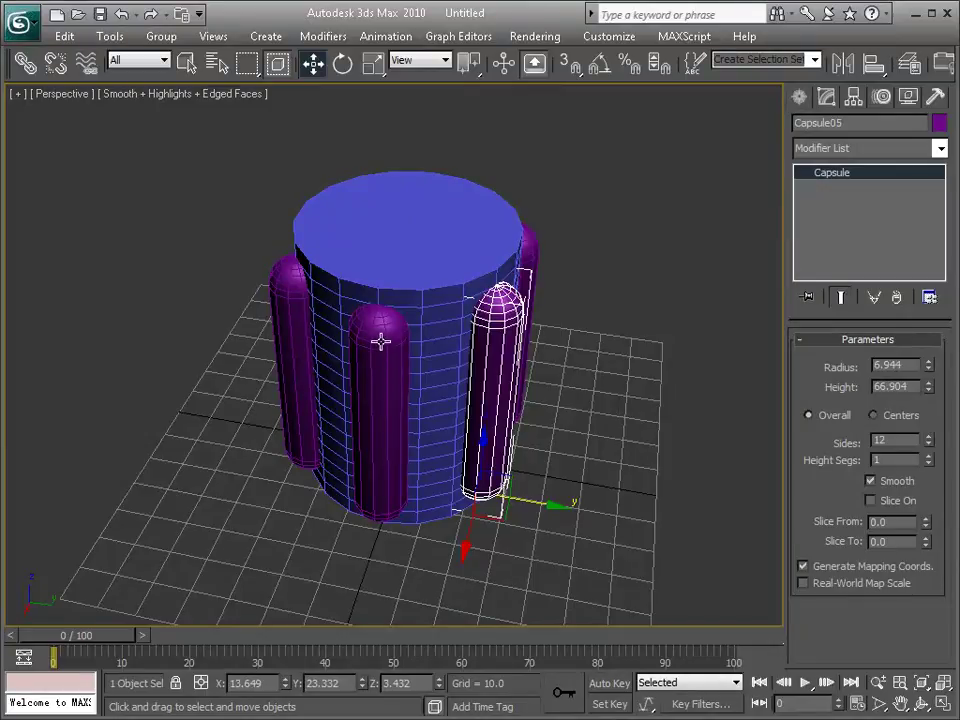
left_click(619, 290)
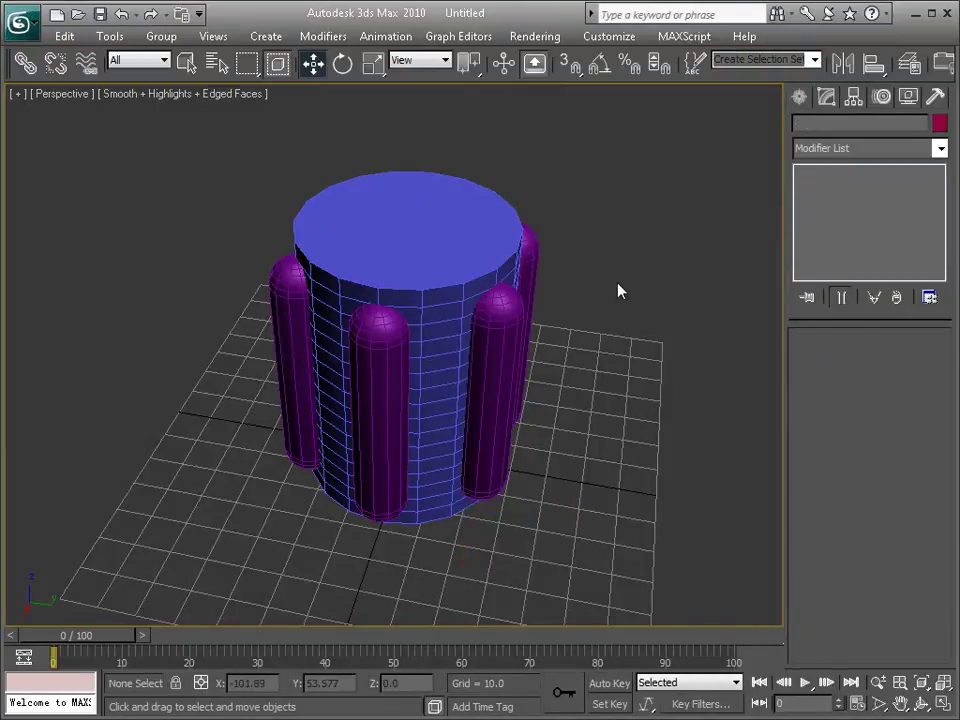
left_click(506, 317)
middle_click_drag(440, 314, 469, 386, "alt")
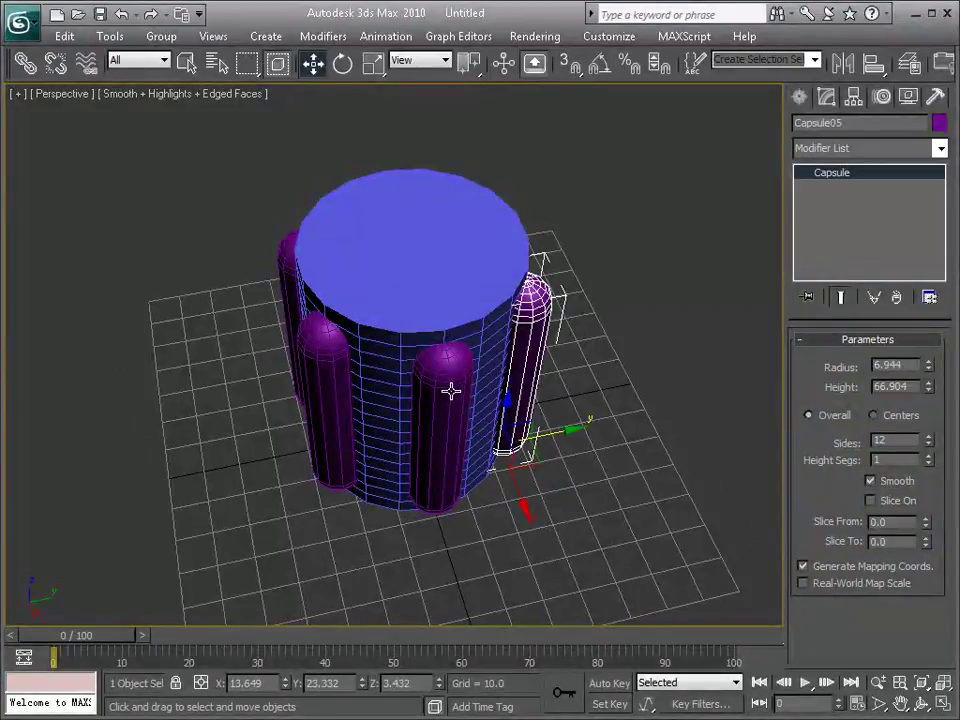
left_click(453, 392, "ctrl")
left_click(324, 354, "ctrl")
left_click(284, 262, "ctrl")
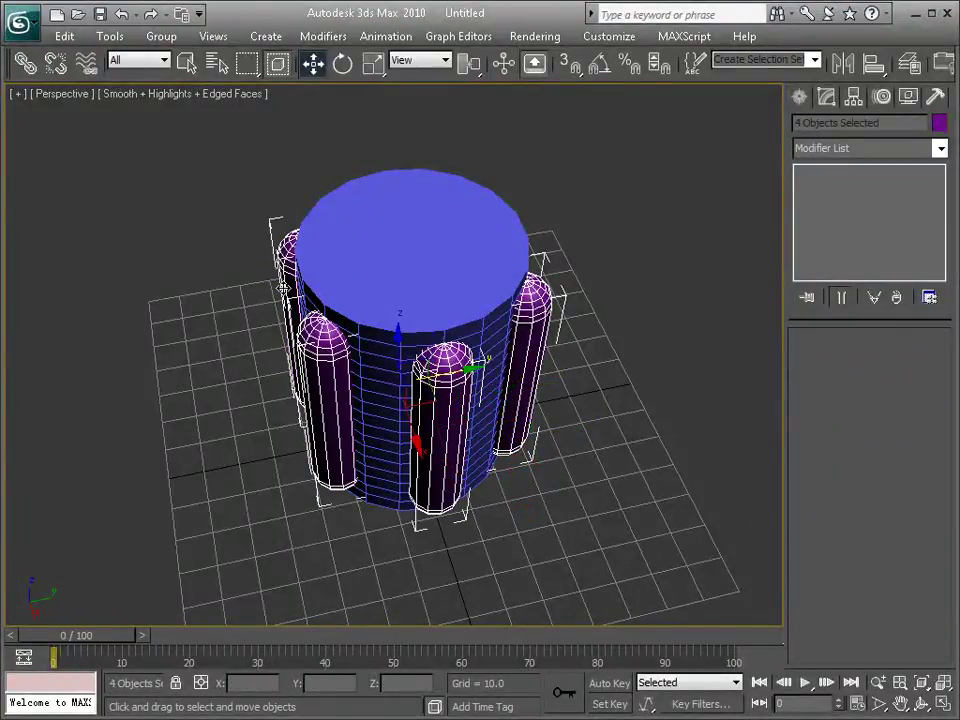
middle_click_drag(286, 328, 455, 355, "alt")
left_click(349, 391, "ctrl")
left_click(257, 301, "ctrl")
middle_click_drag(245, 254, 369, 240, "alt")
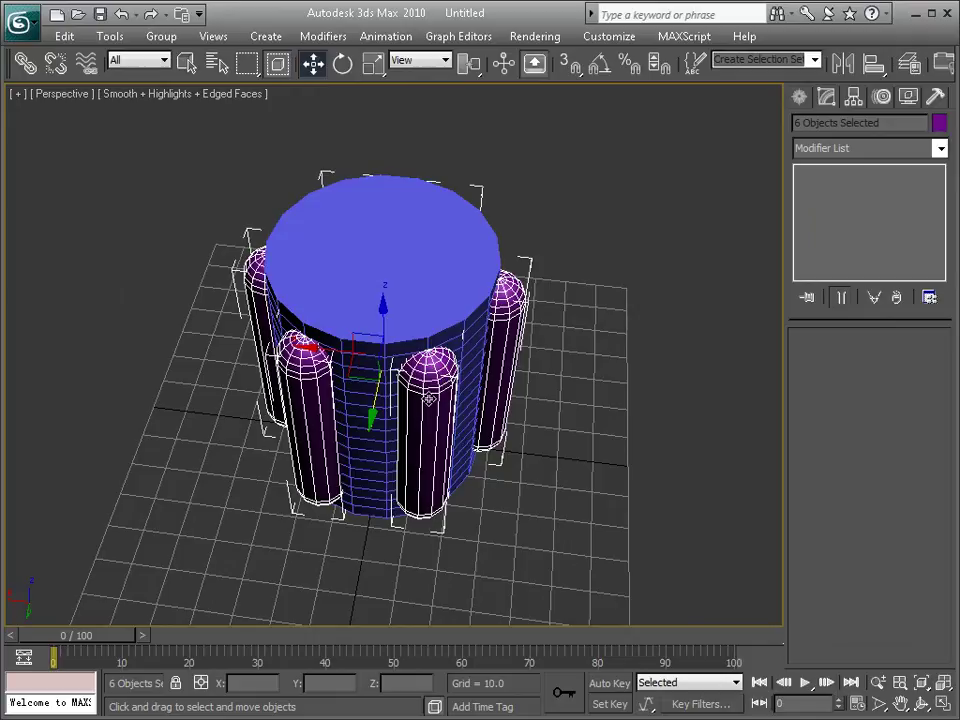
left_click(498, 316)
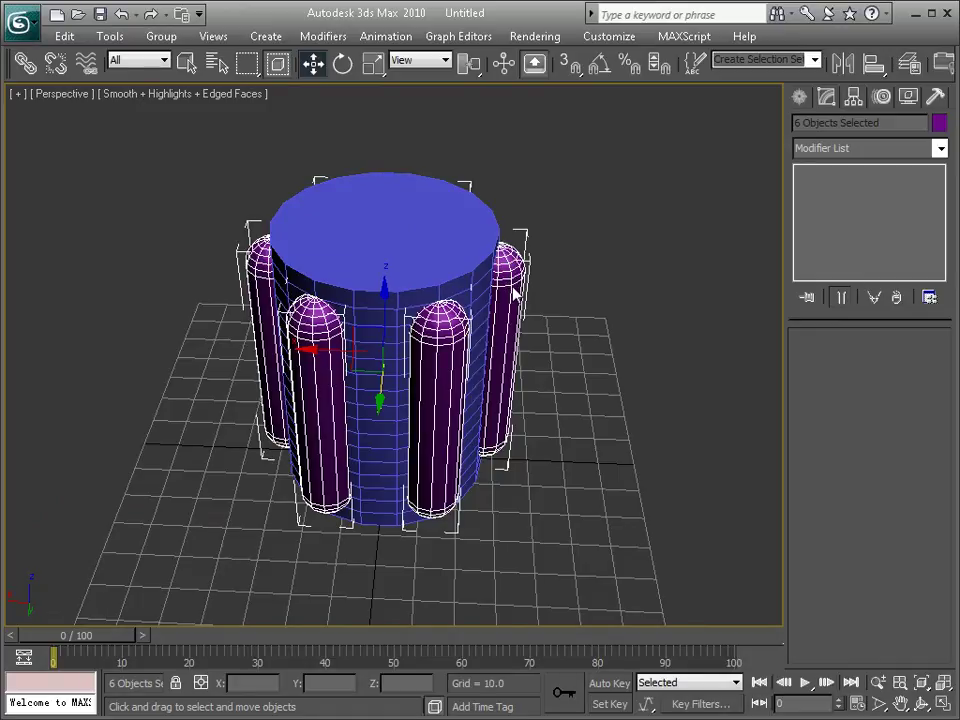
right_click(511, 286)
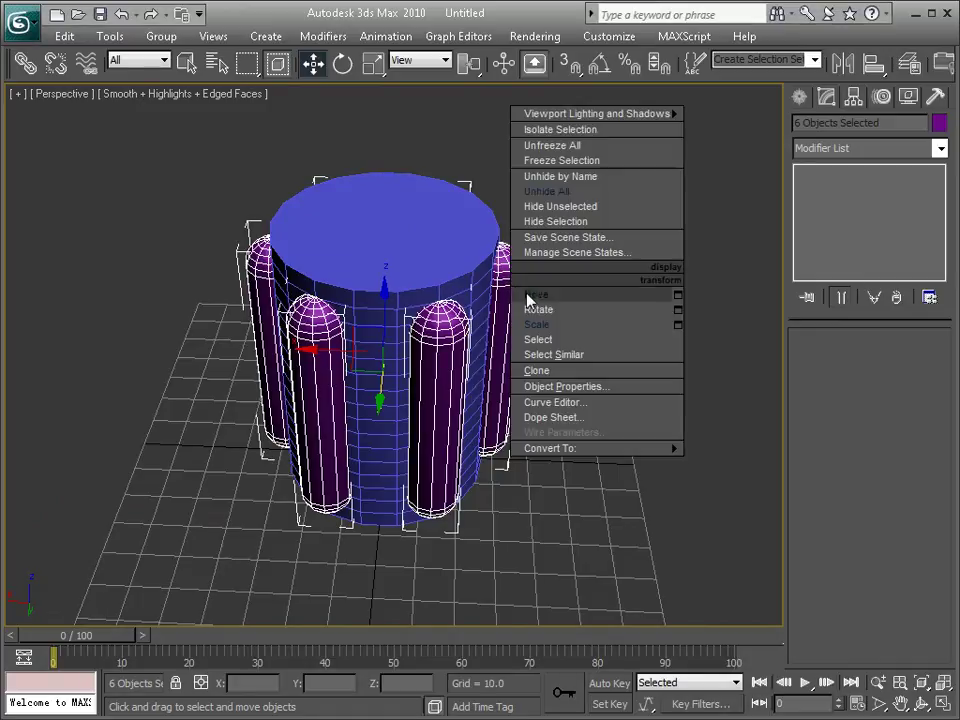
mouse_move(589, 449)
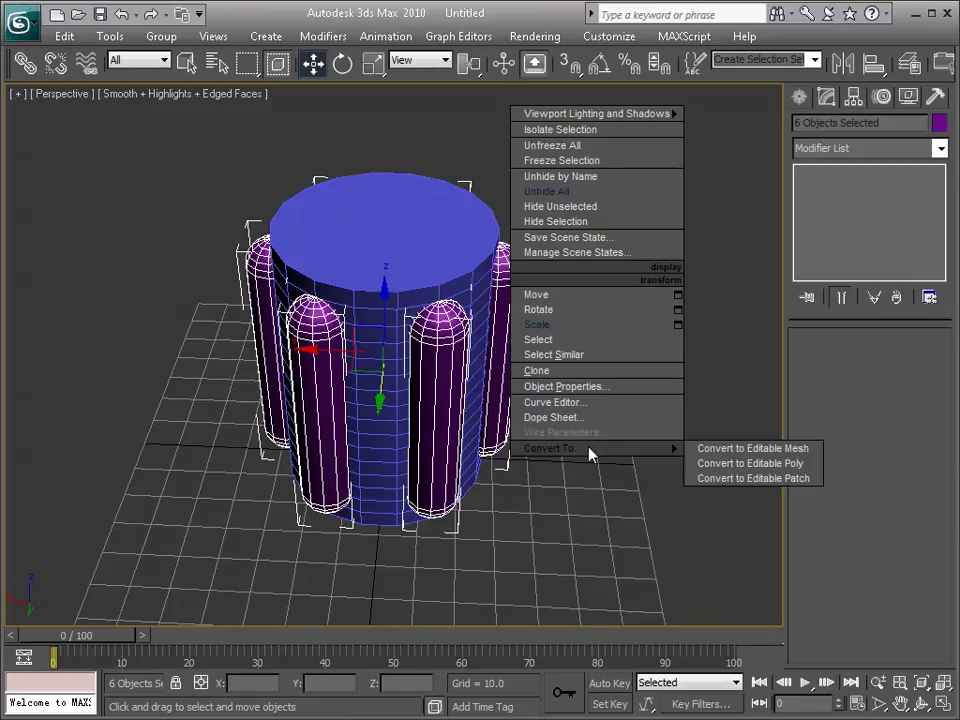
left_click(709, 464)
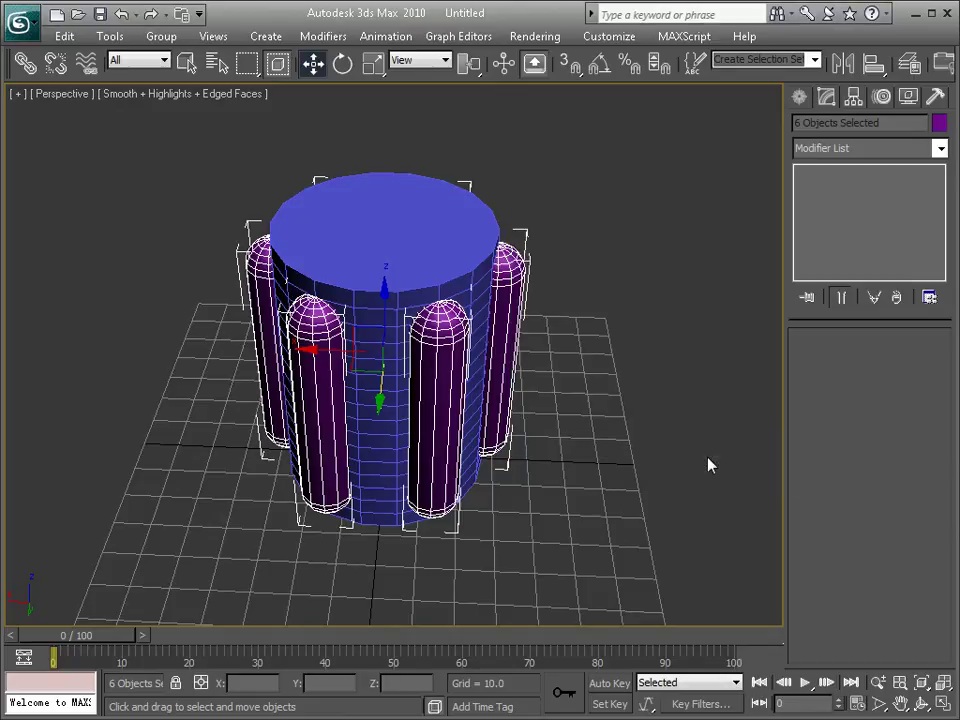
left_click(605, 345)
Step: Attach the other five capsules to one of the capsules with the Attach command, forming a single Editable Poly
left_click(511, 301)
left_click_drag(812, 538, 827, 298)
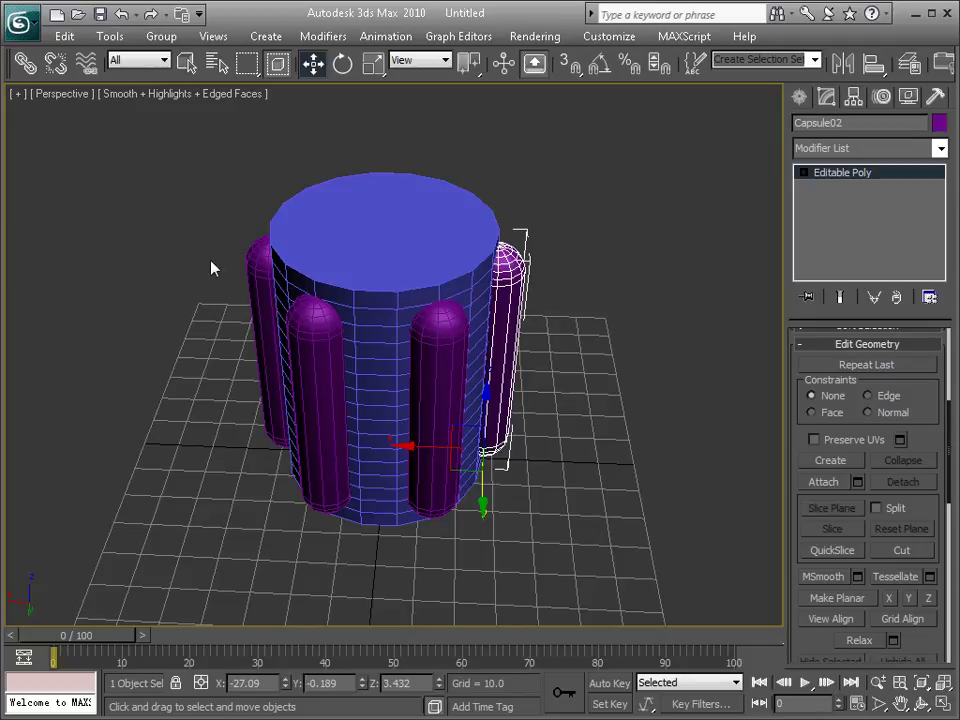
mouse_move(402, 270)
middle_mouse_down("alt")
mouse_move(381, 319)
mouse_move(393, 258)
middle_mouse_up("alt")
left_click(826, 482)
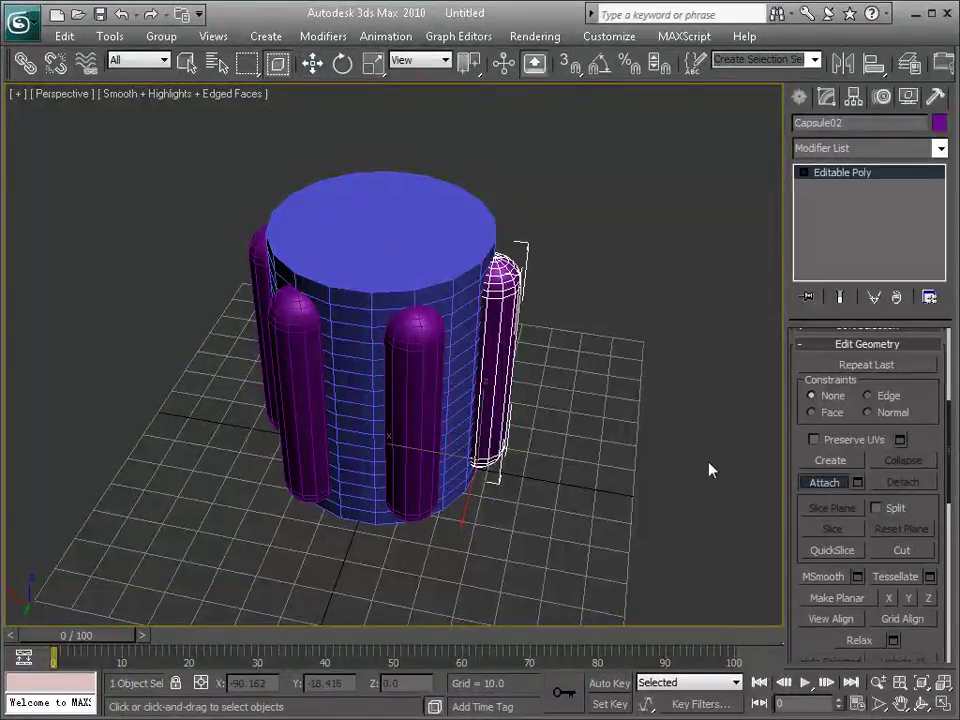
left_click(426, 386)
left_click(281, 328)
left_click(254, 243)
middle_click_drag(248, 352, 409, 388, "alt")
left_click(315, 399)
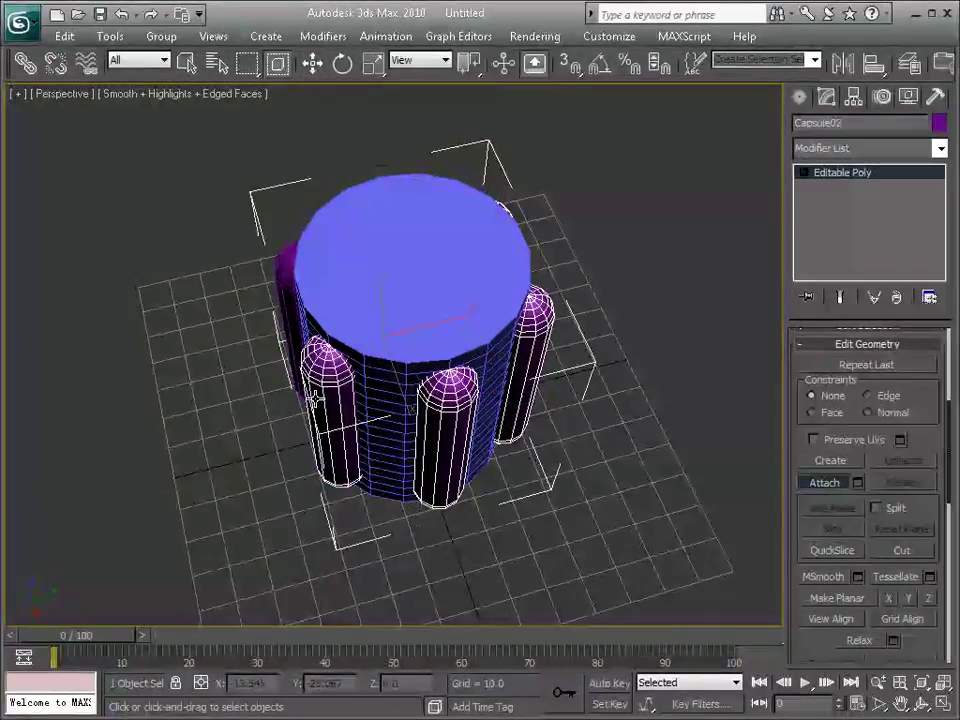
left_click(286, 279)
middle_click_drag(296, 318, 400, 300, "alt")
key("w")
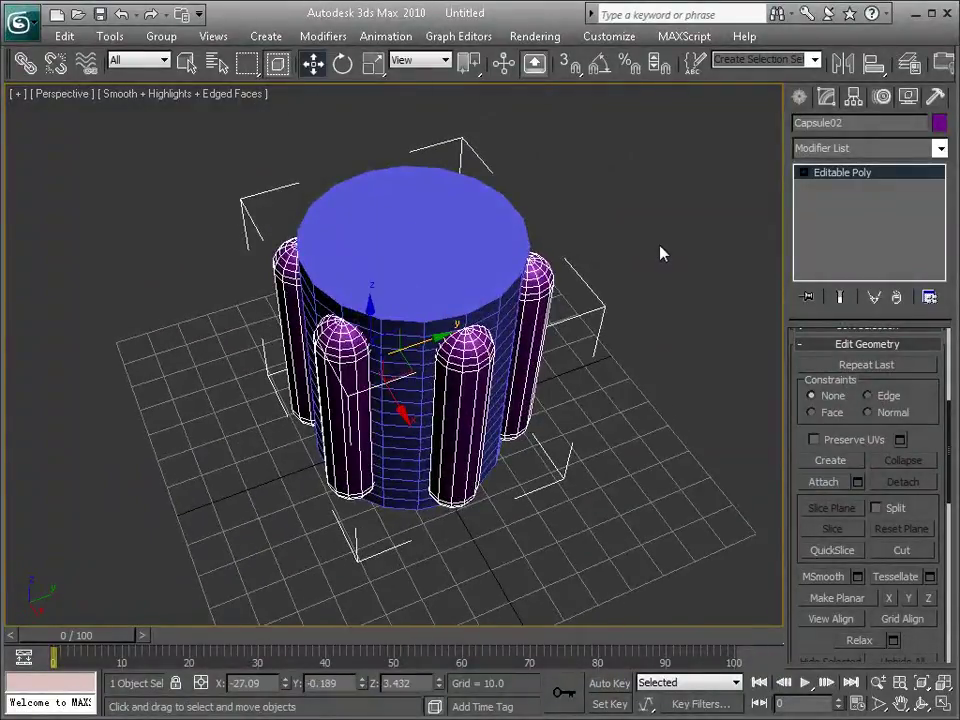
Step: Check that the attached capsules select and move together as a single object, cancelling the test move
left_click(672, 277)
middle_click_drag(672, 277, 540, 310, "alt")
left_click(541, 273)
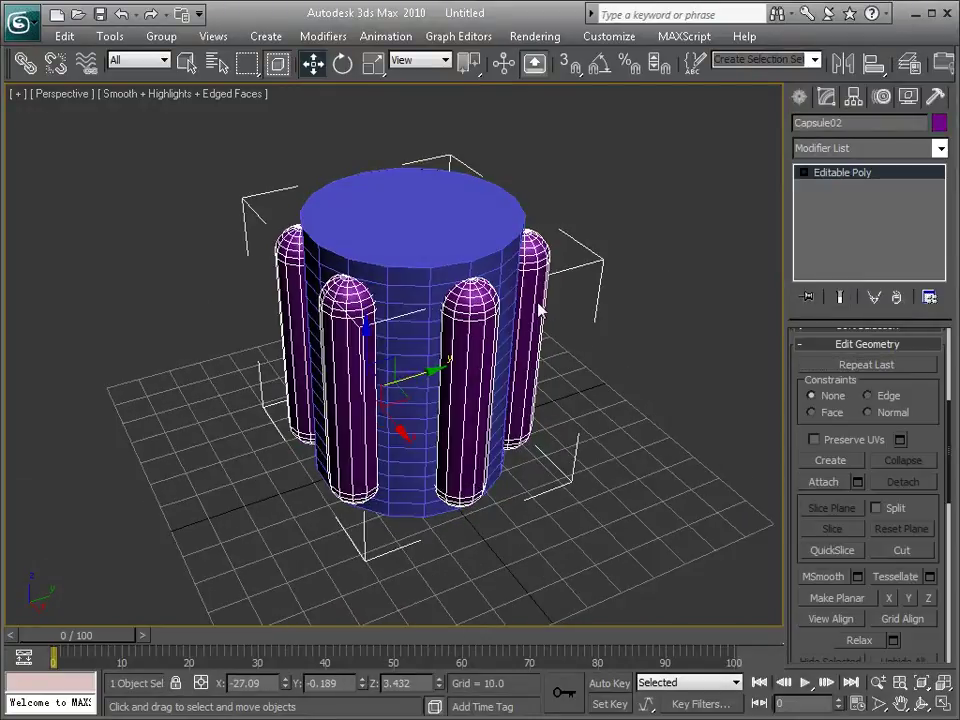
mouse_move(453, 352)
middle_mouse_down("alt")
mouse_move(431, 351)
mouse_move(438, 342)
middle_mouse_up("alt")
left_click(566, 262)
left_click(529, 259)
left_click_drag(360, 348, 390, 345)
right_click(390, 345)
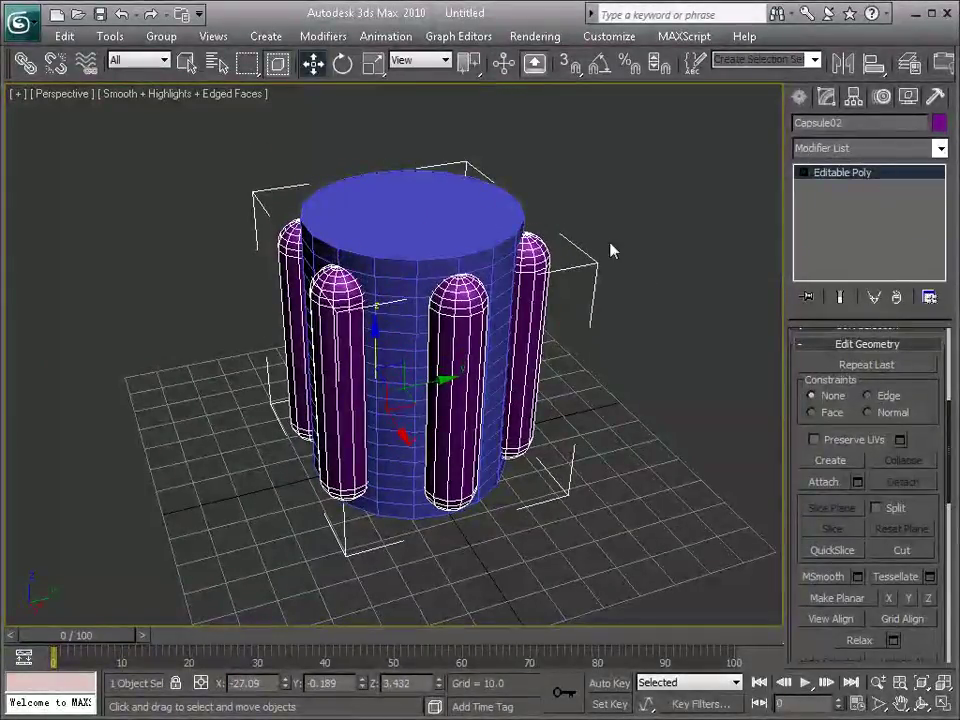
Step: Subtract the attached capsules from the cylinder with a Boolean compound object, using Subtraction (A-B) and the Move option
left_click(574, 253)
middle_click_drag(574, 253, 480, 270, "alt")
left_click(362, 224)
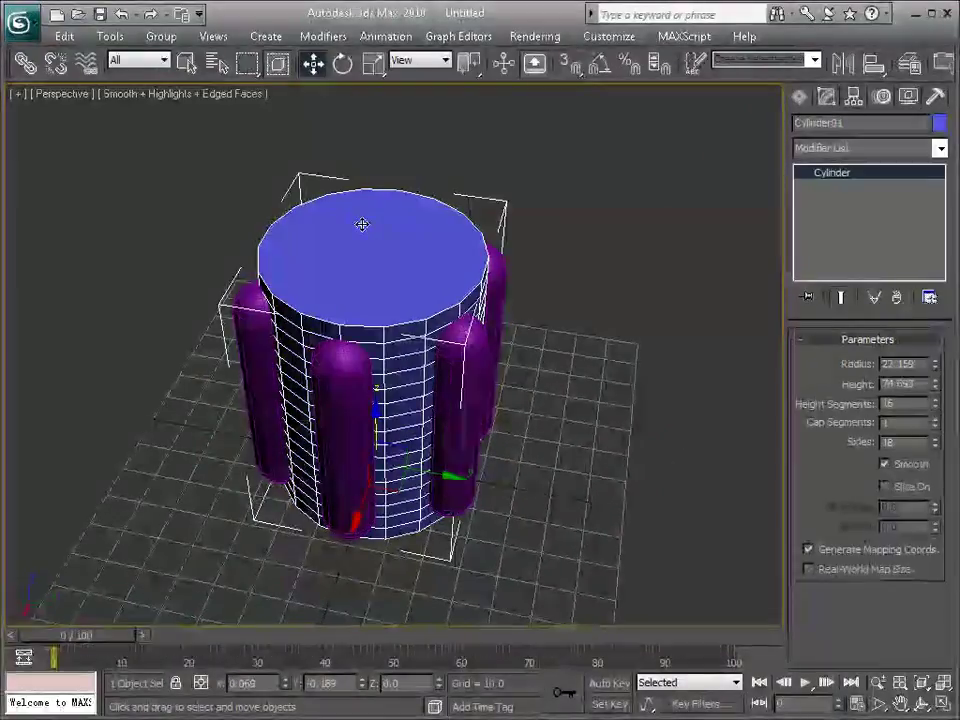
left_click(799, 96)
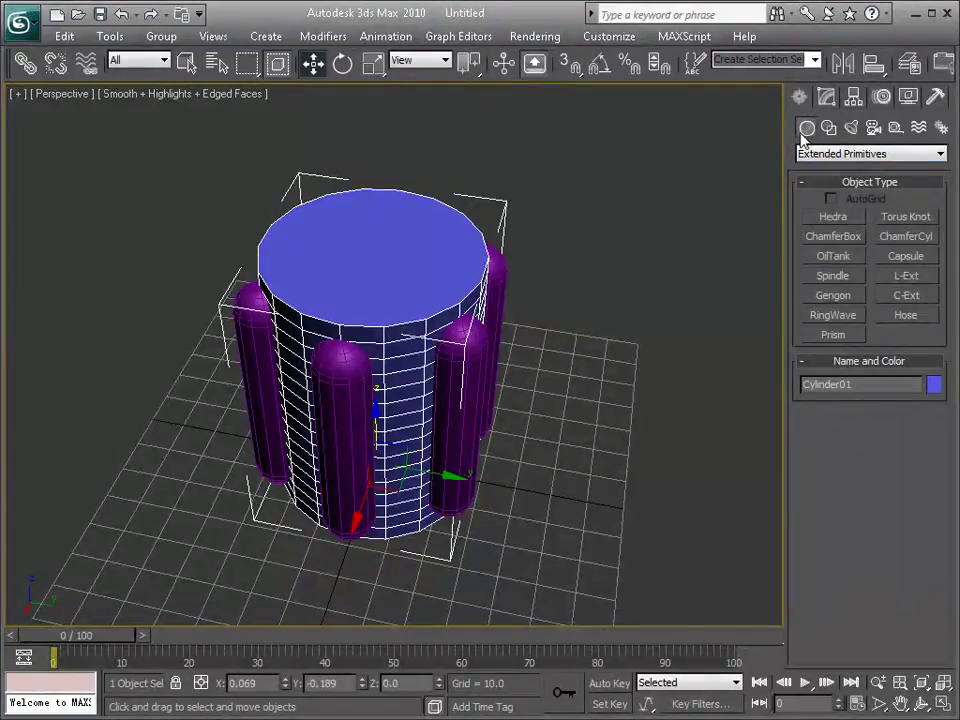
left_click(866, 155)
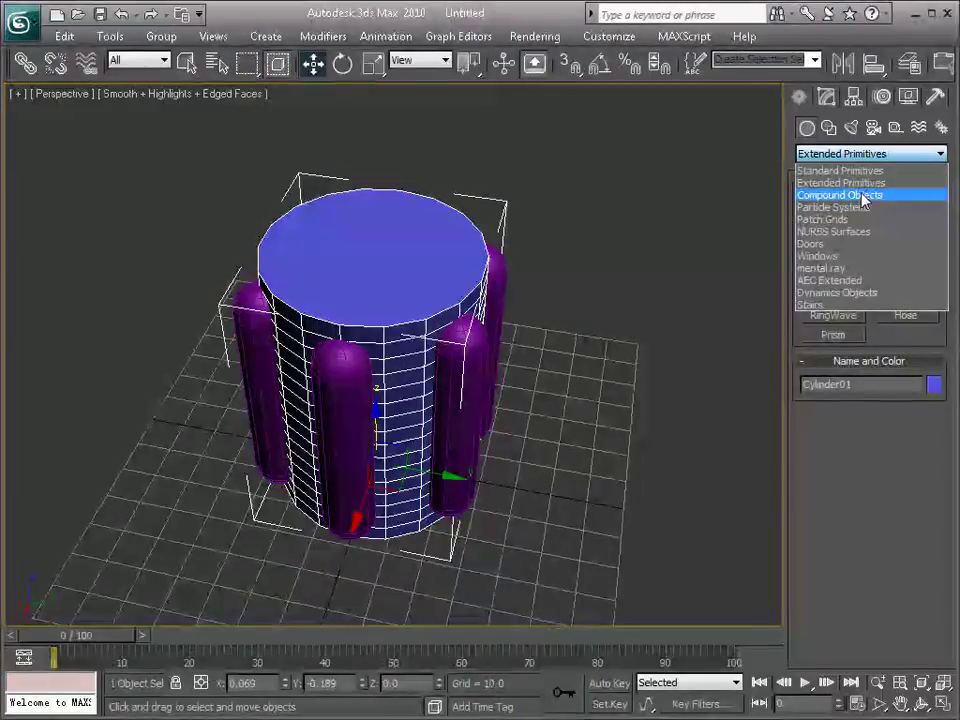
left_click(862, 196)
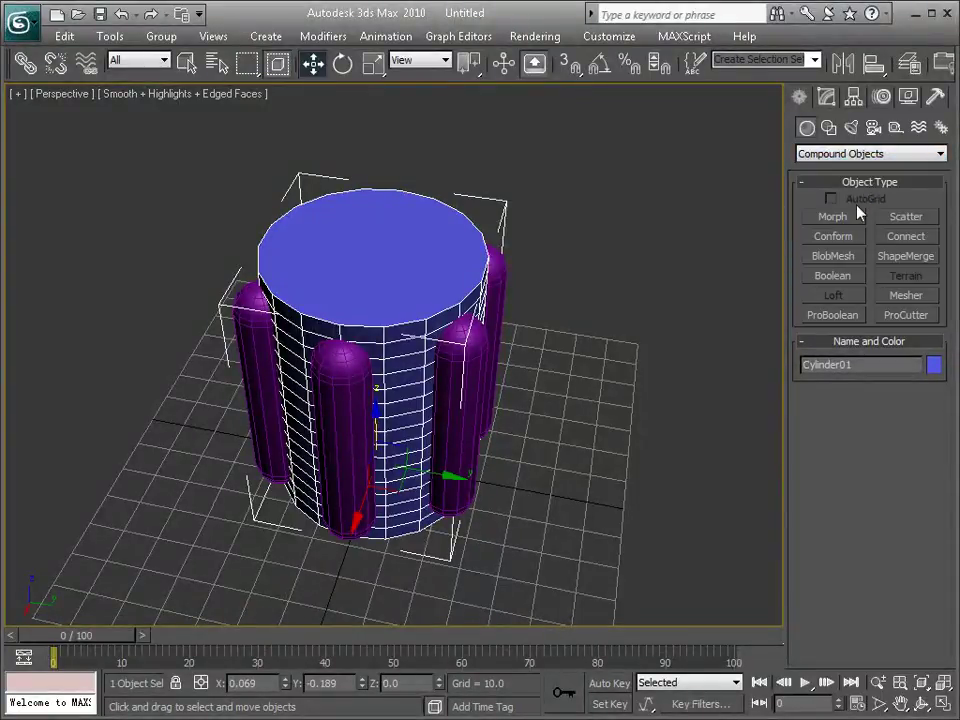
left_click(847, 284)
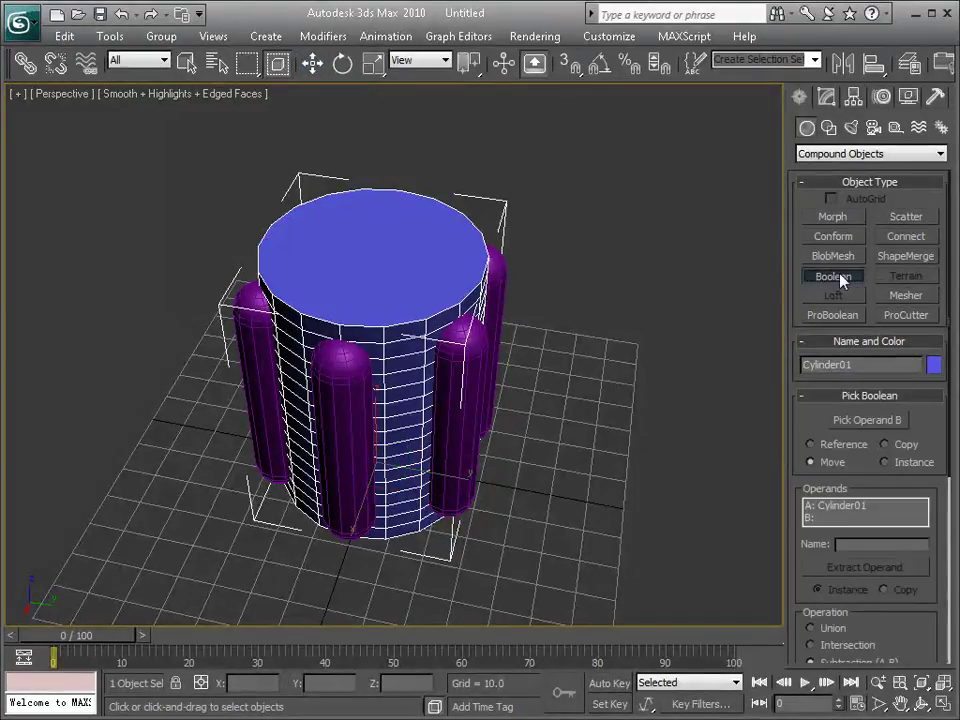
scroll(812, 390, "down", 3)
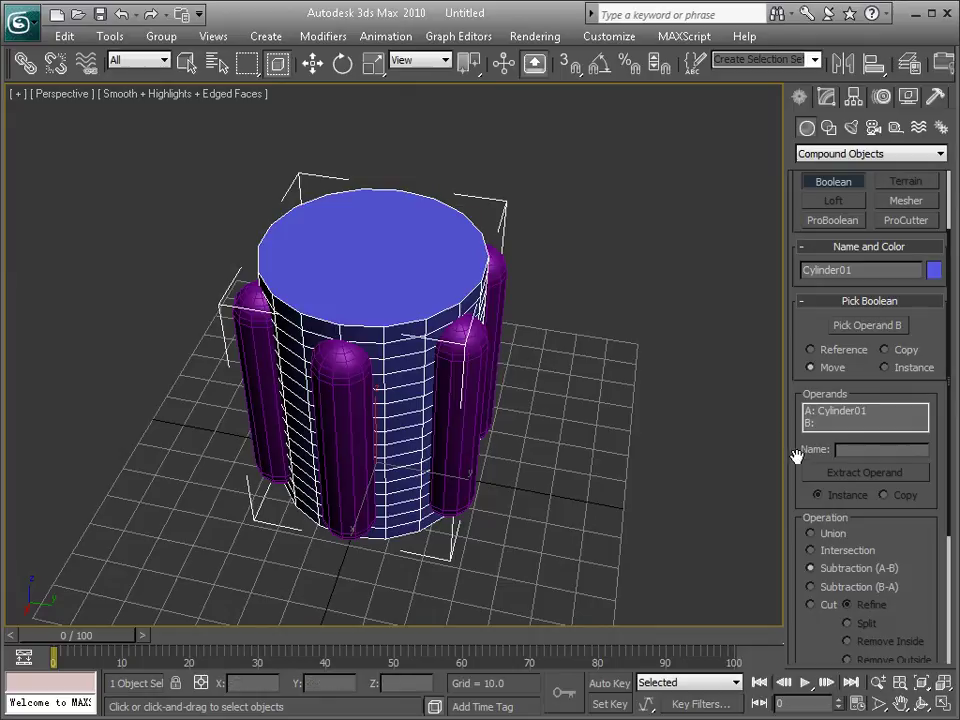
scroll(798, 456, "down", 3)
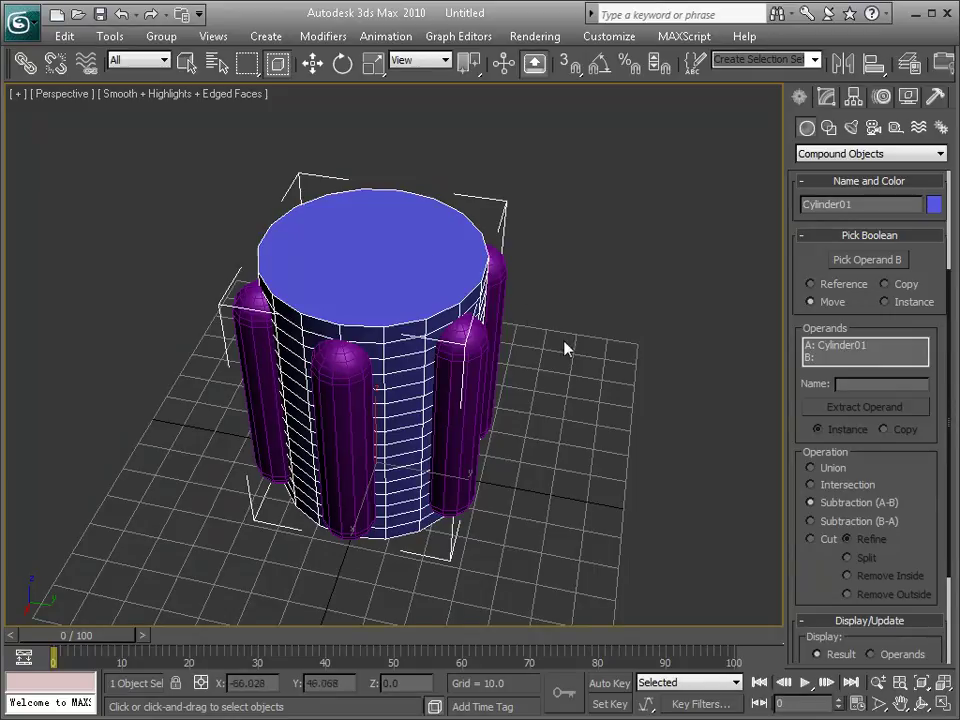
left_click(868, 260)
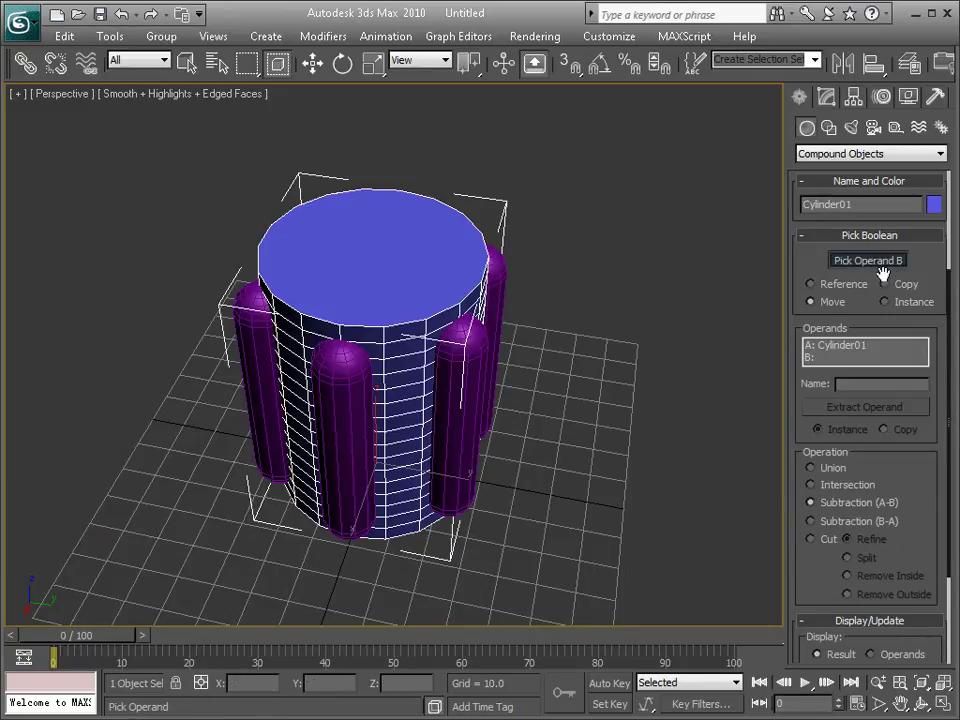
left_click(499, 318)
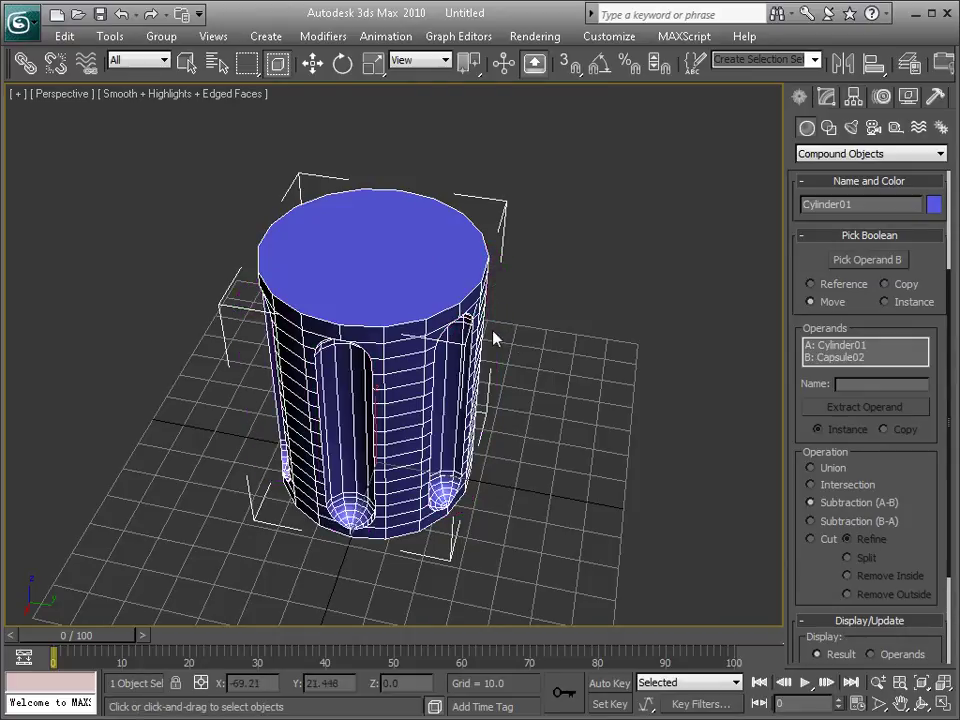
Step: Leave the Boolean command, clear the selection, and turn off edged faces to view the grooved cylinder in smooth shading
middle_click_drag(555, 381, 519, 364, "alt")
key("w")
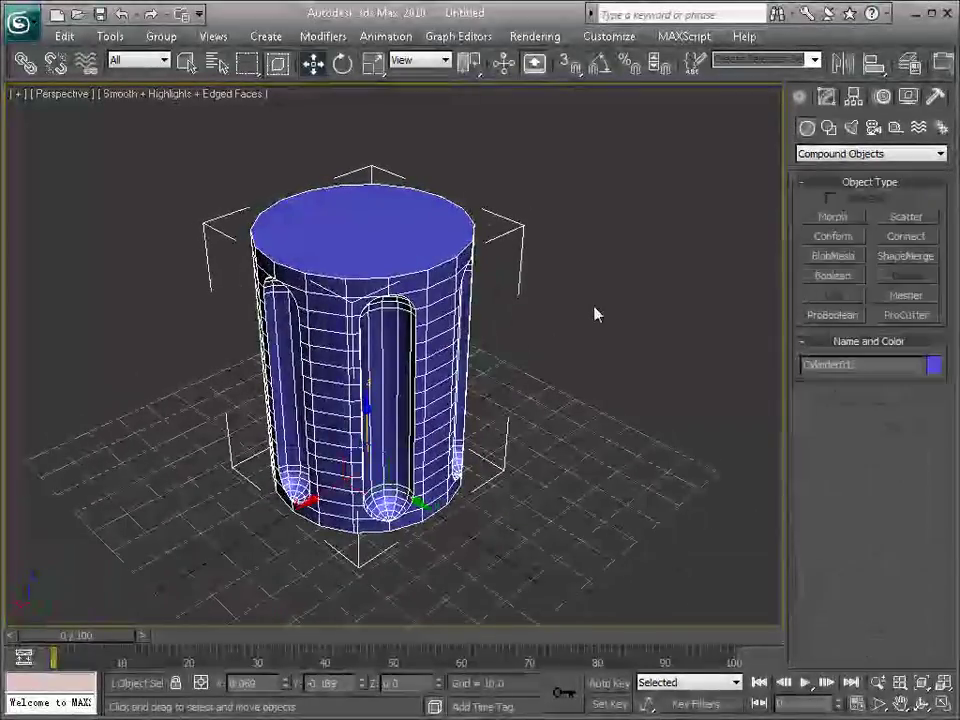
left_click(600, 311)
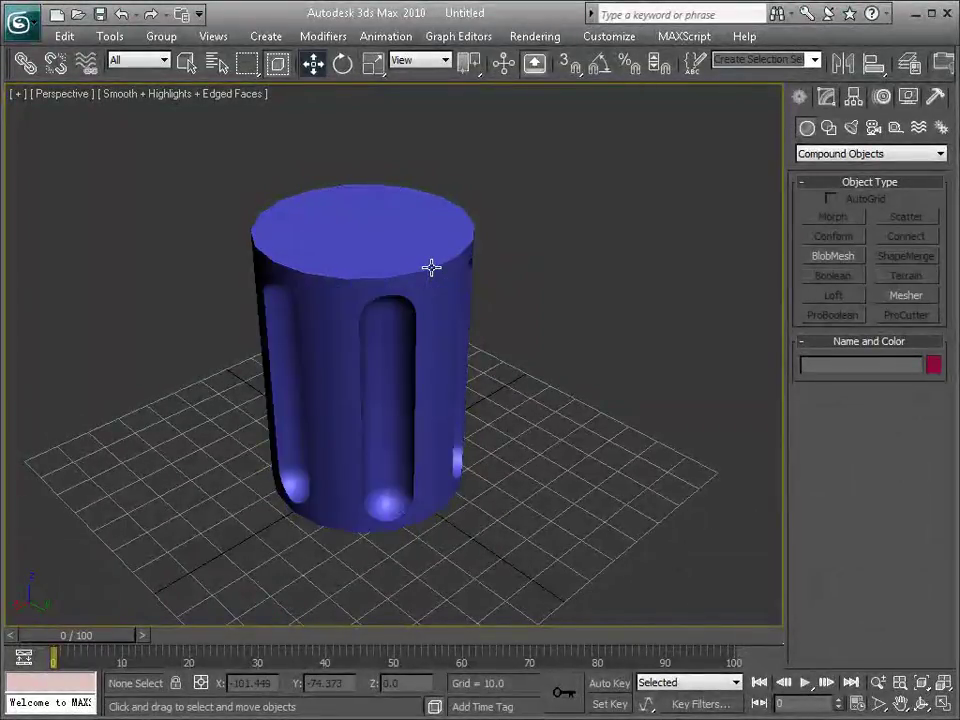
key("F4")
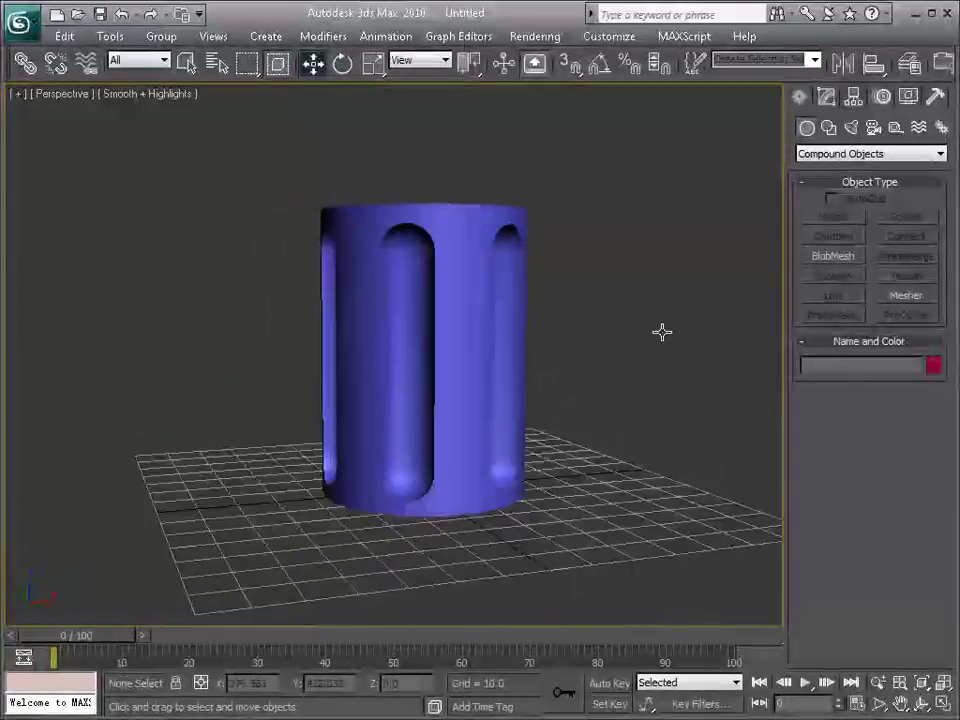